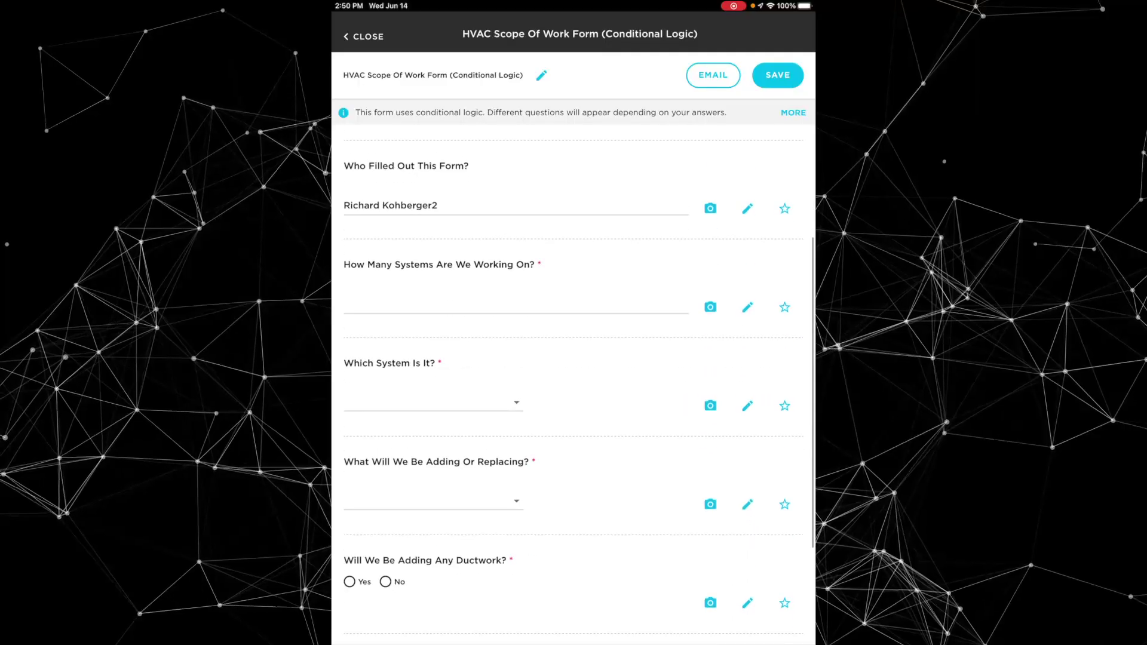
# Set How Many Systems to 2, with Upstairs as the system and Full System replaced.
pyautogui.click(514, 304)
pyautogui.write('1')
pyautogui.press('BackSpace')
pyautogui.write('2')
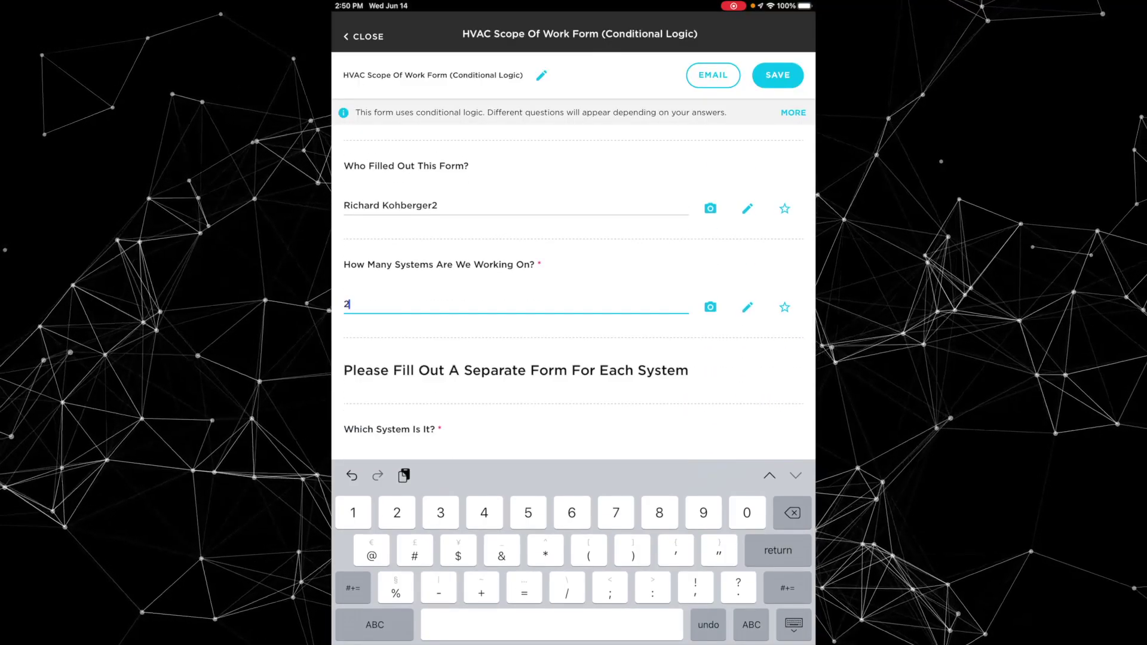
pyautogui.click(433, 395)
pyautogui.click(372, 310)
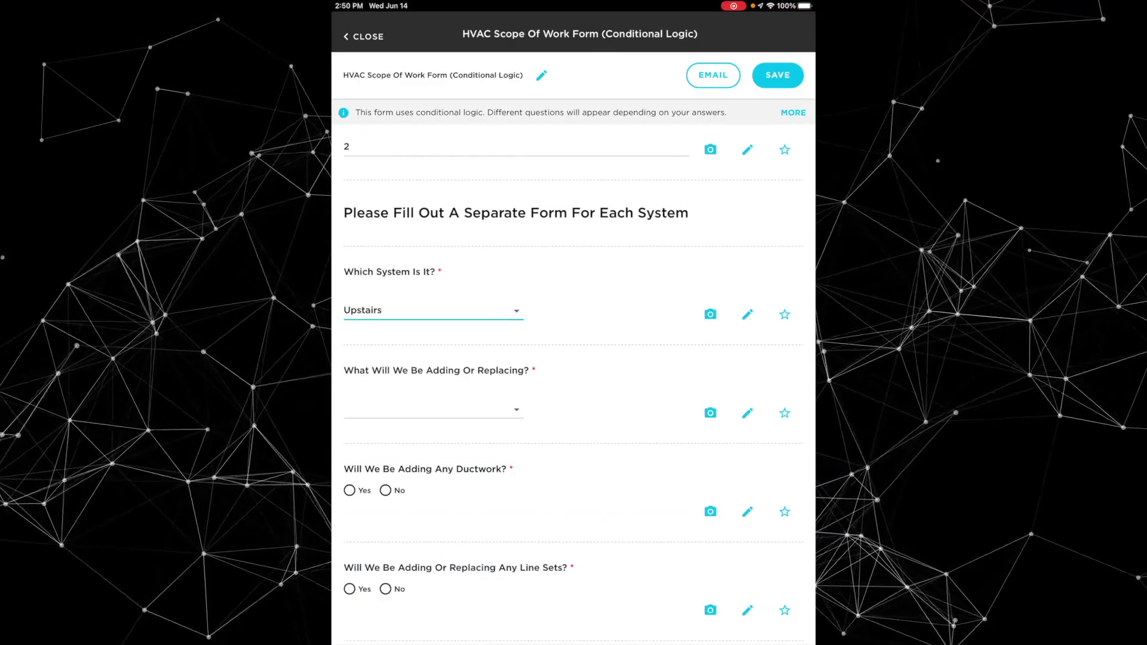
pyautogui.click(433, 410)
pyautogui.click(371, 323)
# Answer Yes to adding ductwork and enter 2 supply ducts.
pyautogui.scroll(-10, 574, 383)
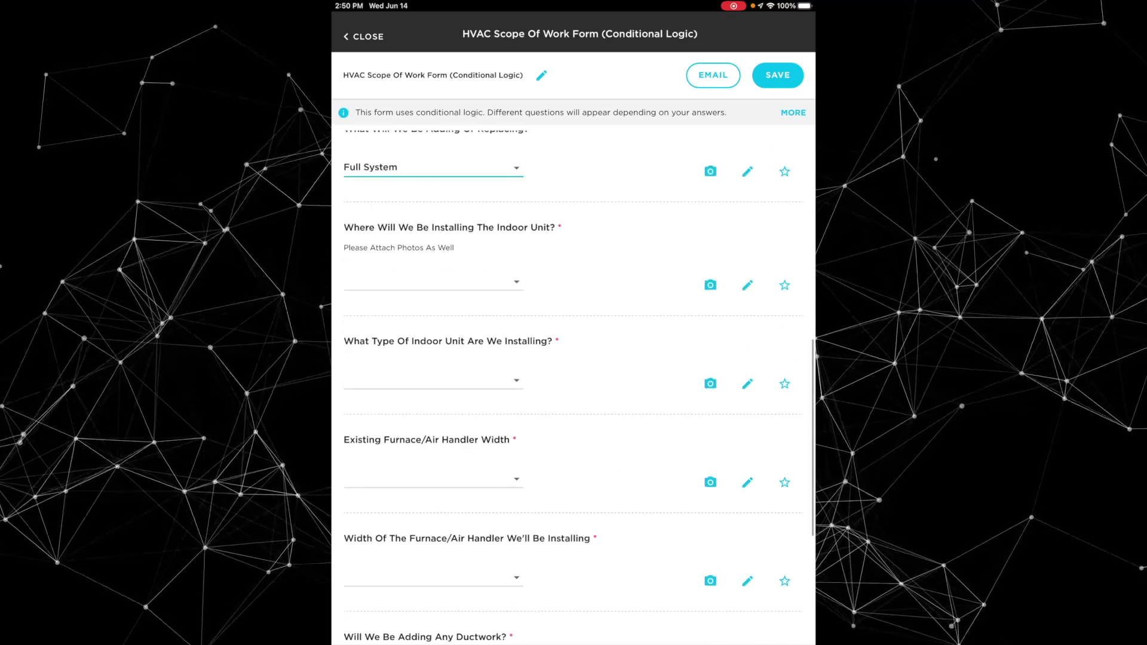
pyautogui.click(349, 189)
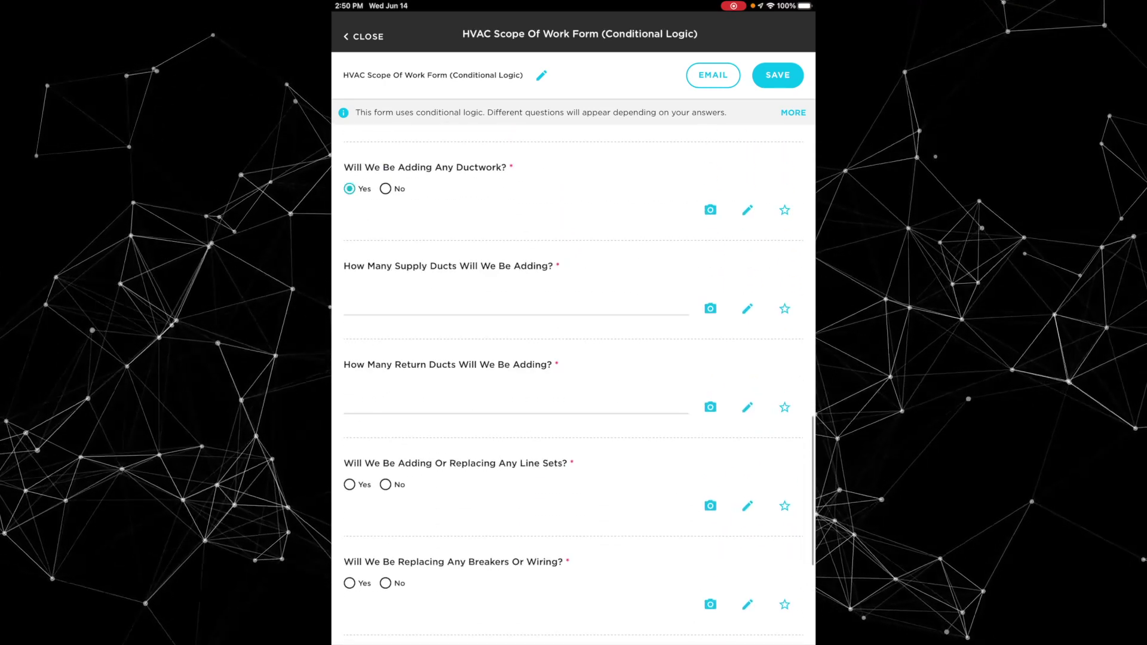
pyautogui.click(514, 304)
pyautogui.write('2')
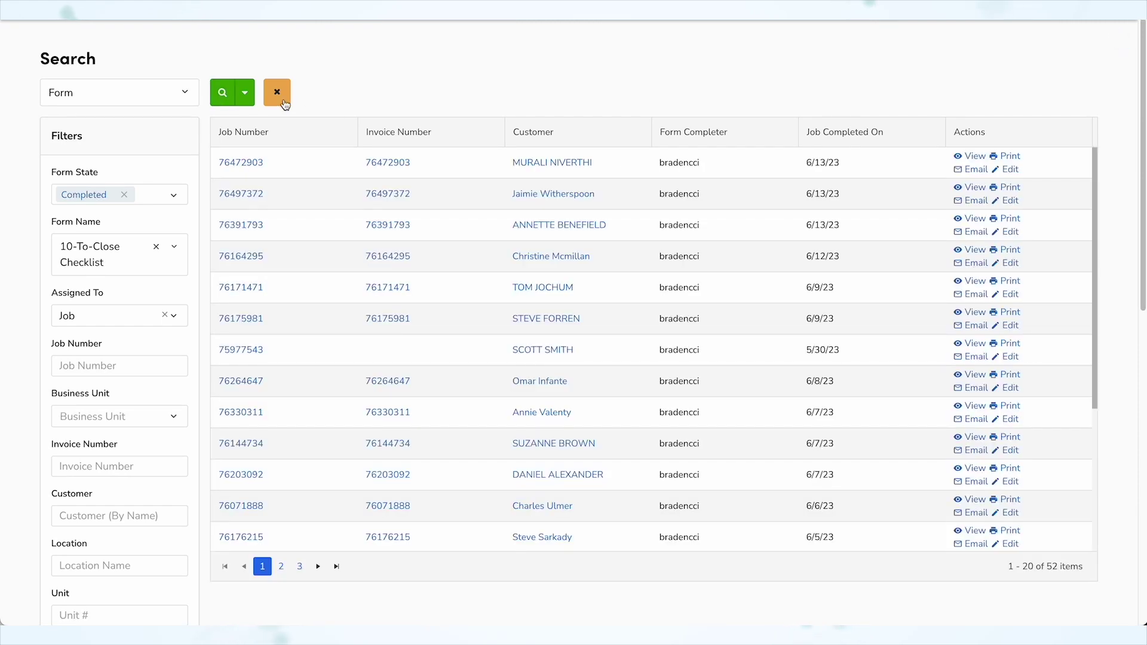
# Export the 10-To-Close Checklist results to Excel from the caret beside Search.
pyautogui.click(249, 90)
pyautogui.click(263, 122)
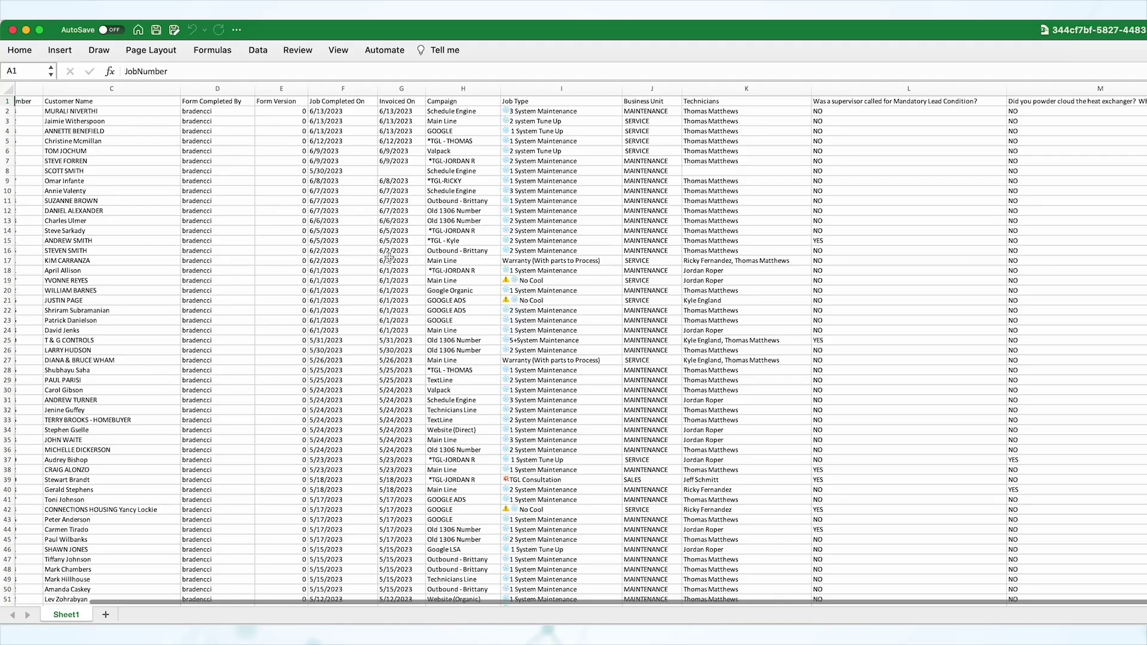
pyautogui.hscroll(10, 483, 252)
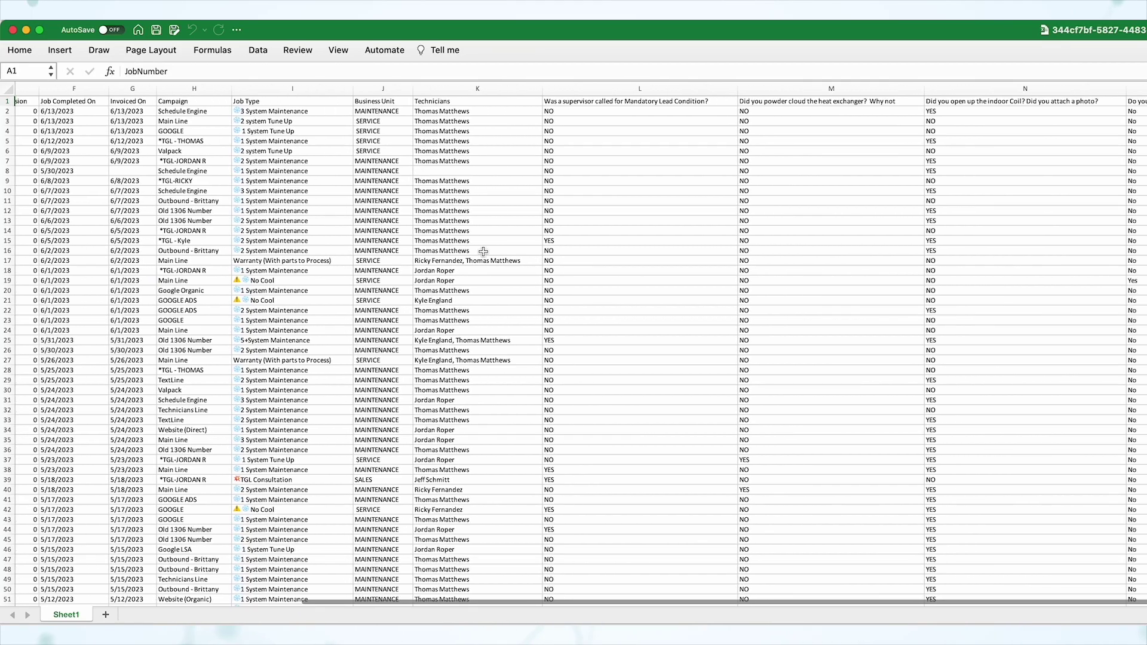
pyautogui.hscroll(10, 483, 251)
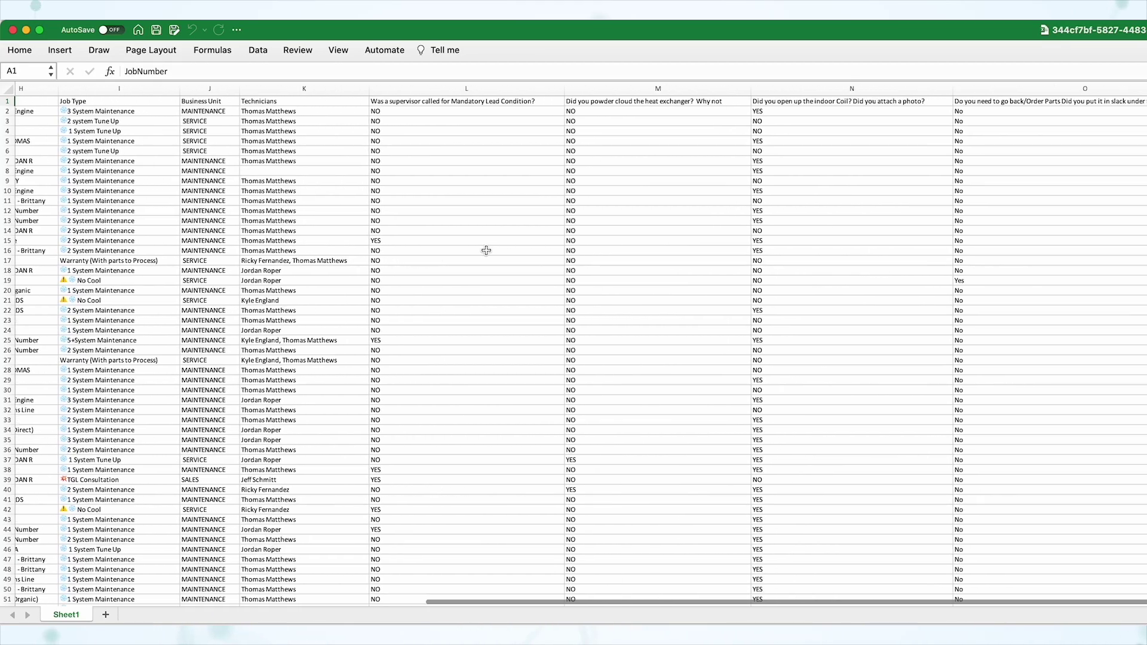
pyautogui.hscroll(5, 486, 250)
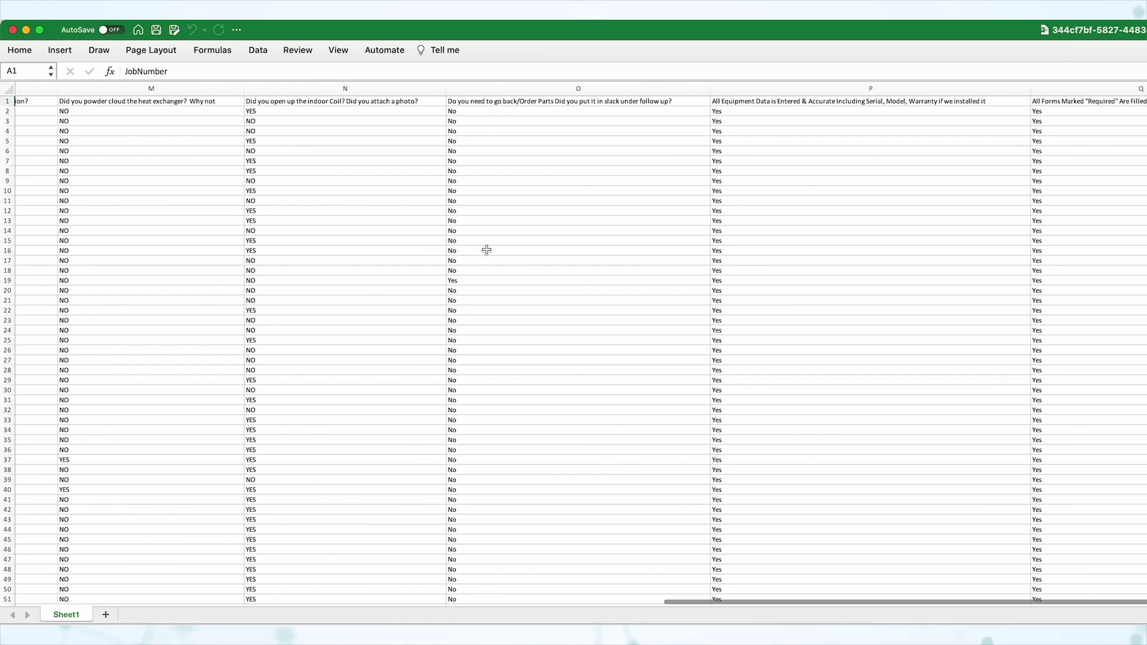
pyautogui.hscroll(5, 487, 250)
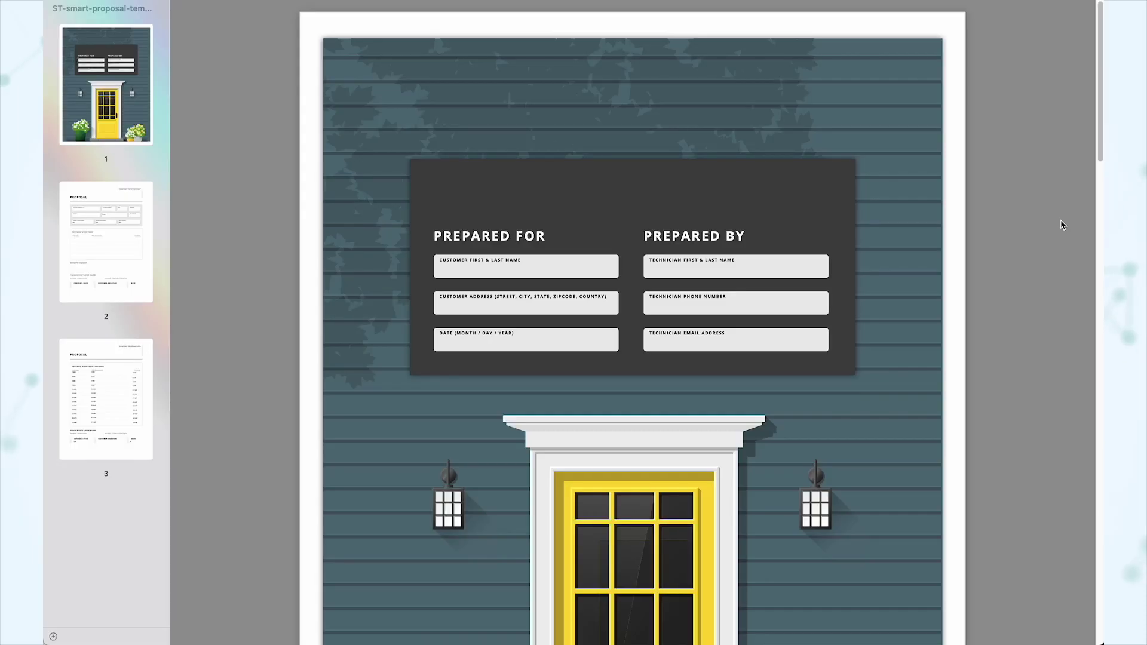
pyautogui.scroll(-15, 1062, 225)
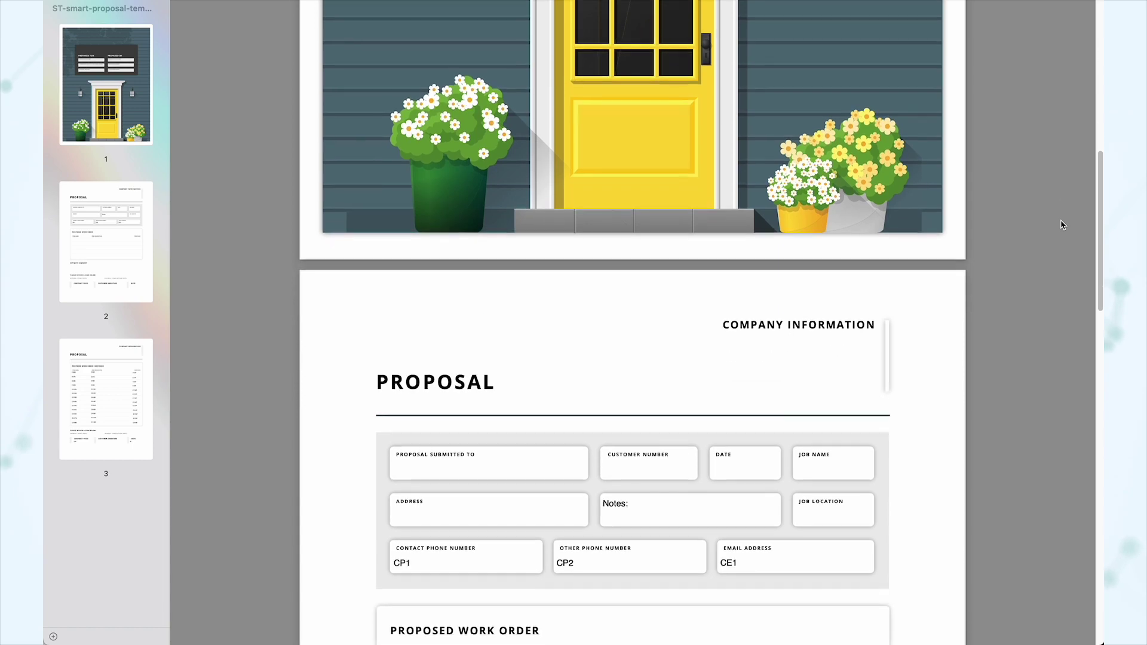
pyautogui.scroll(15, 1062, 224)
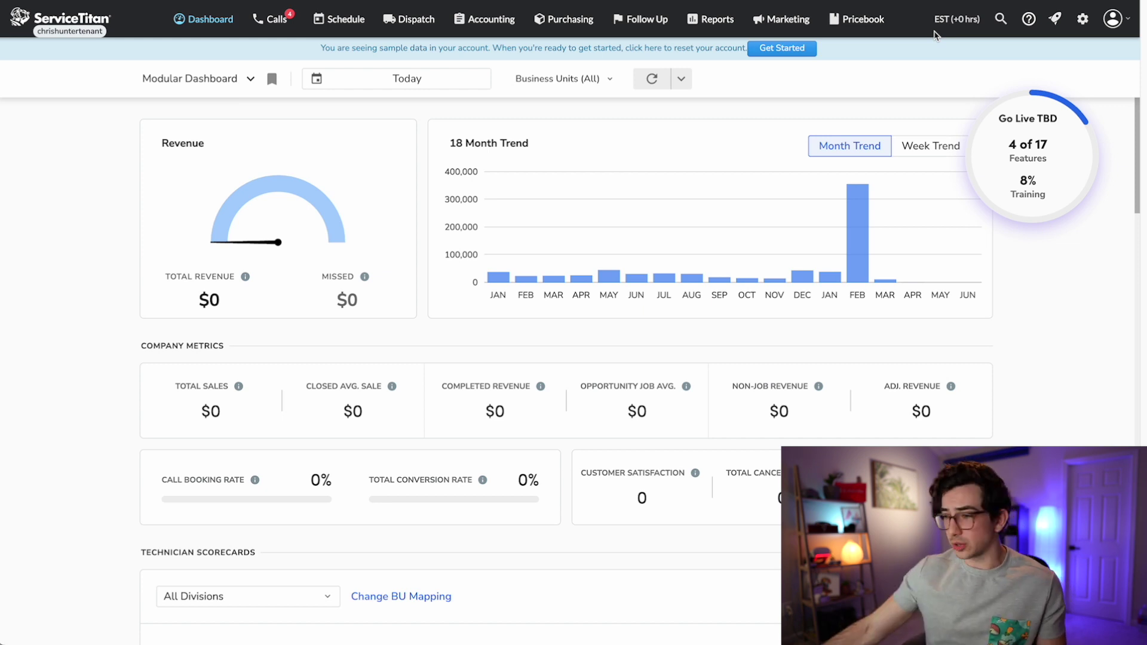
# Search the Help panel for 'pdf smart' and open the Smart fields in PDF forms article.
pyautogui.click(1030, 21)
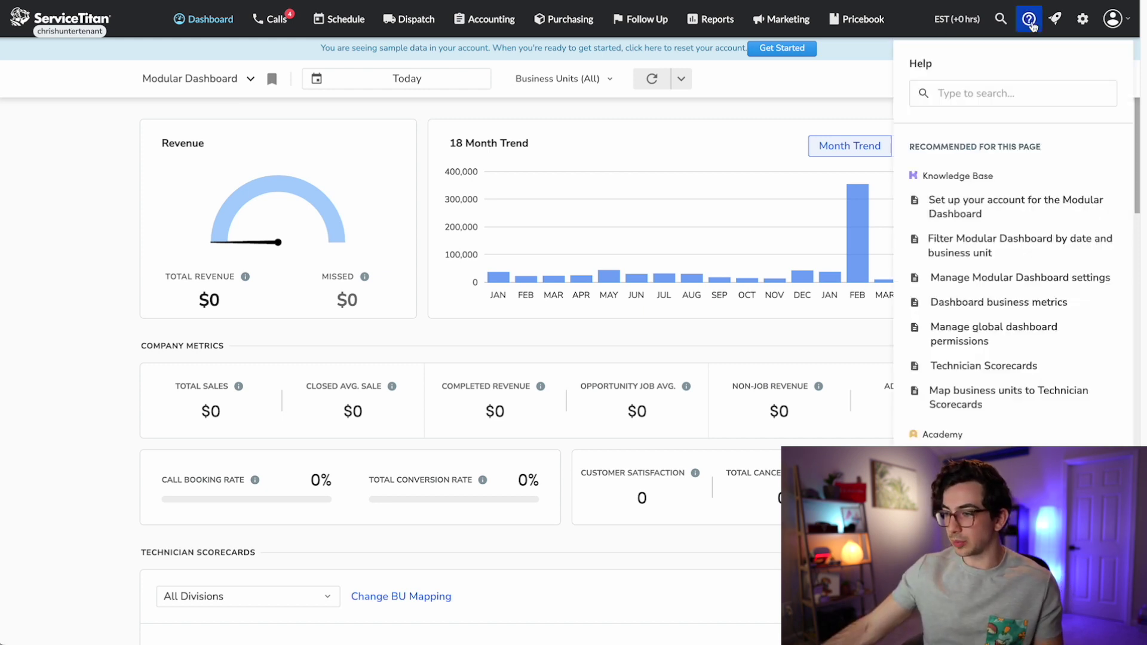
pyautogui.click(971, 97)
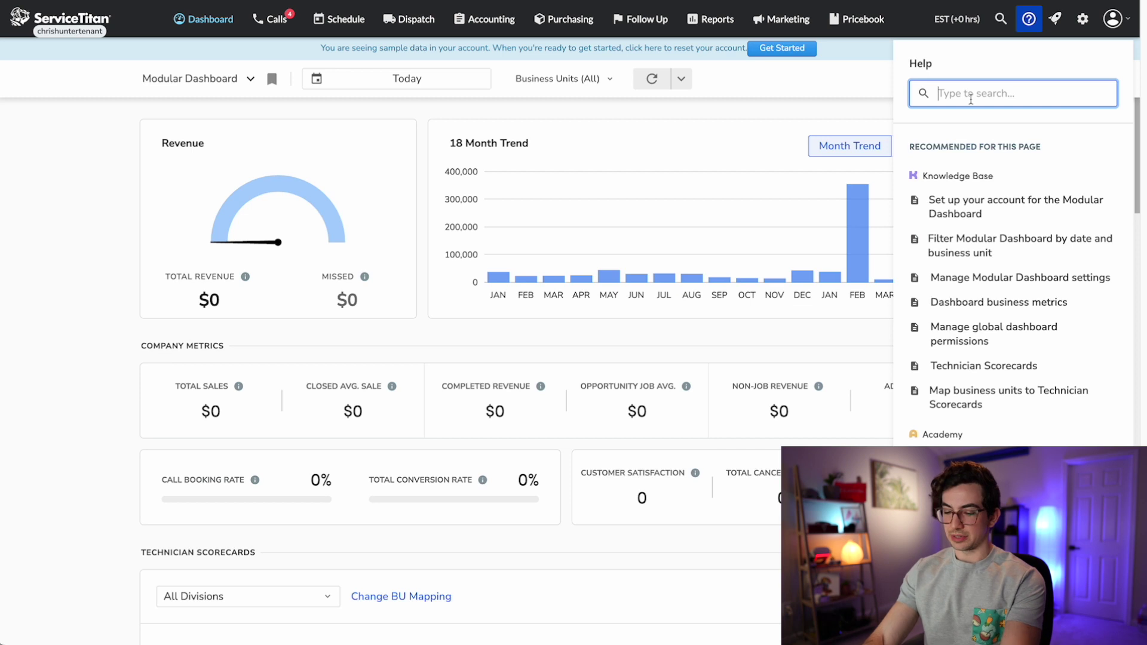
pyautogui.write('pdf smart')
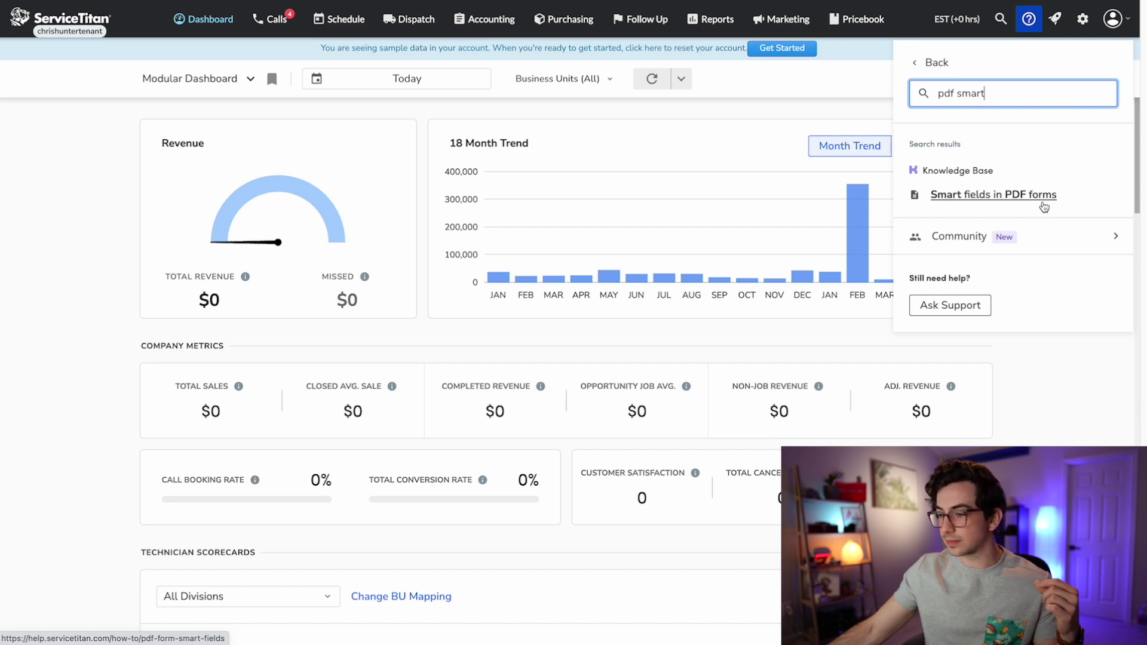
pyautogui.click(1044, 206)
# Open the full Smart fields article and scroll to the Codes for PDF smart fields table.
pyautogui.click(967, 140)
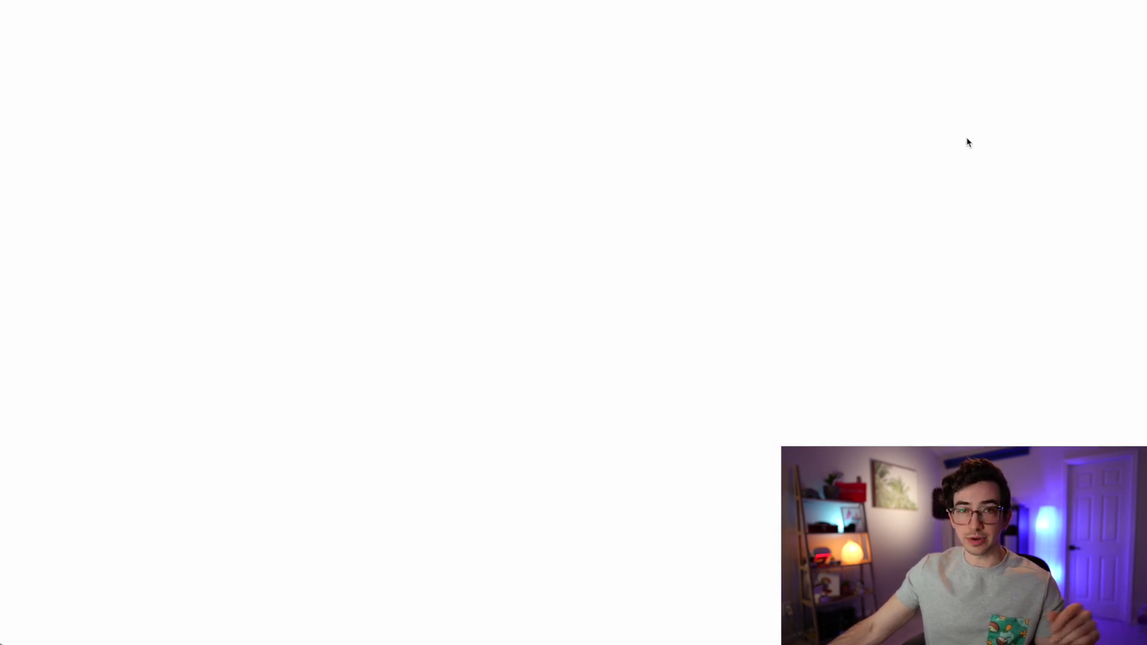
pyautogui.scroll(-10, 554, 404)
pyautogui.scroll(-4, 554, 404)
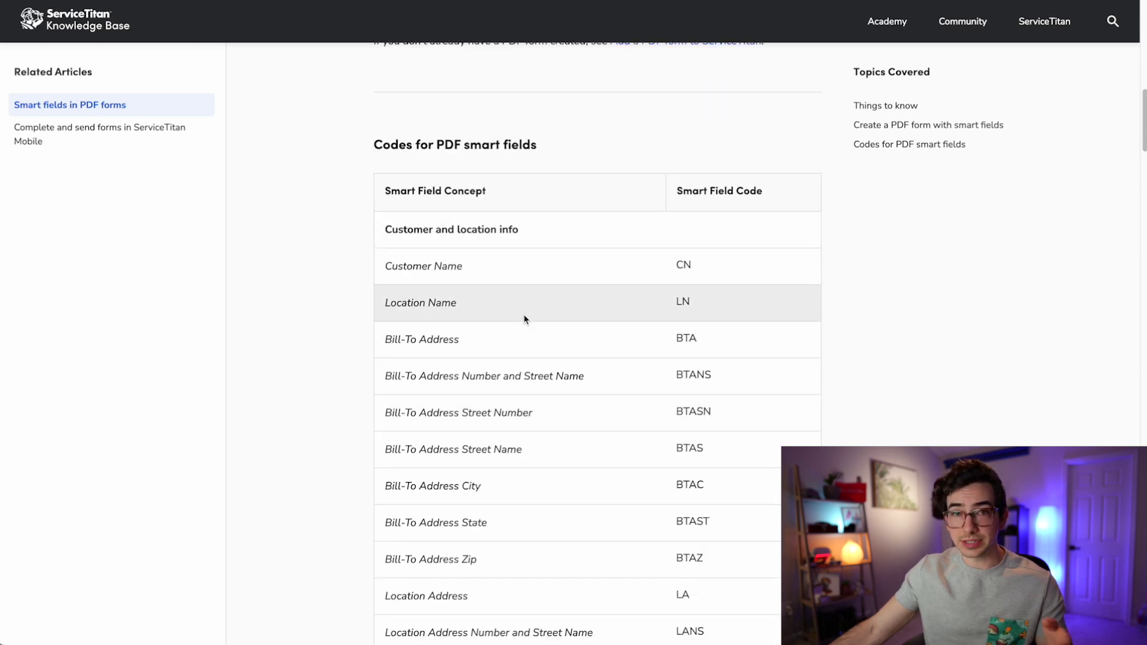
pyautogui.scroll(-1, 525, 319)
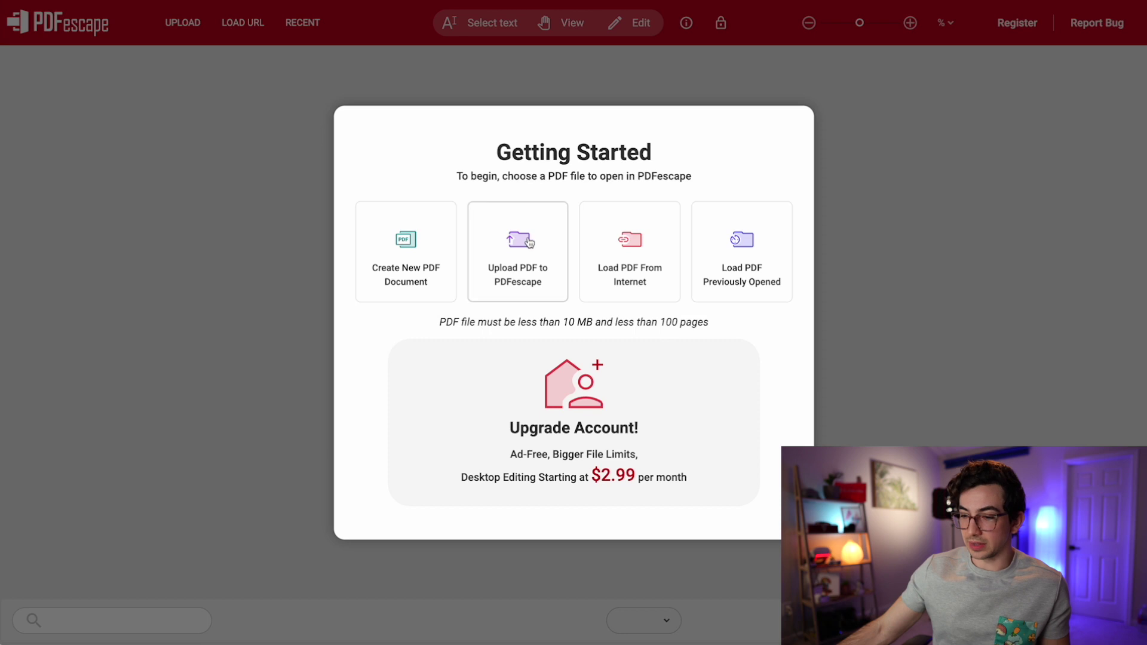
# Upload the proposal template PDF to PDFescape and zoom the cover page to 200%.
pyautogui.click(533, 278)
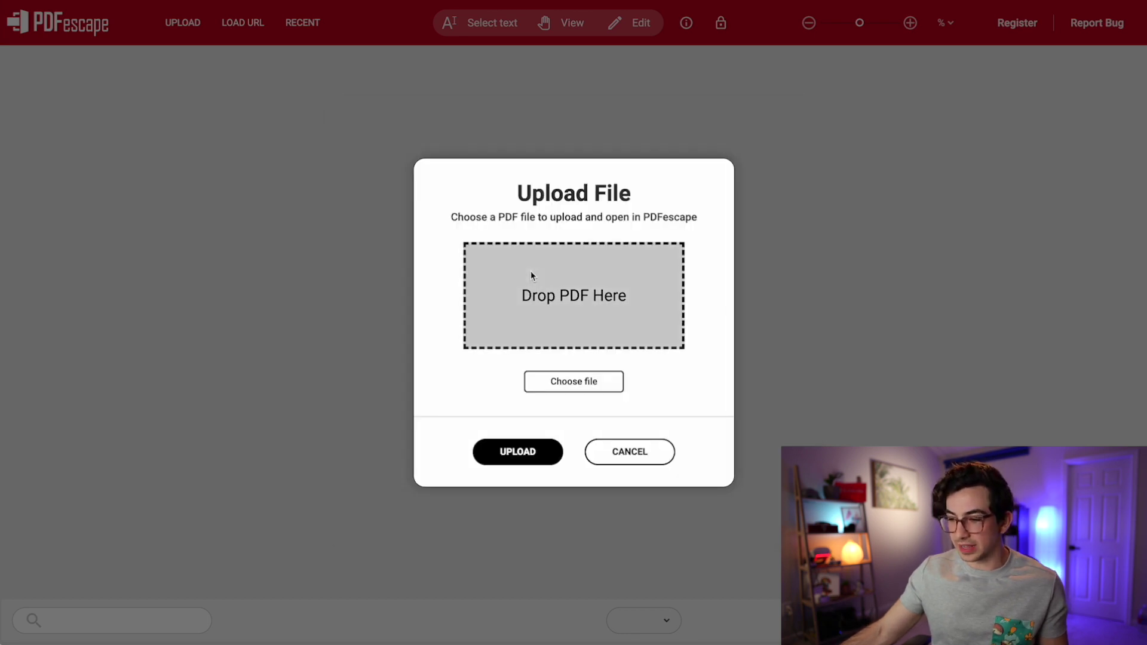
pyautogui.click(573, 383)
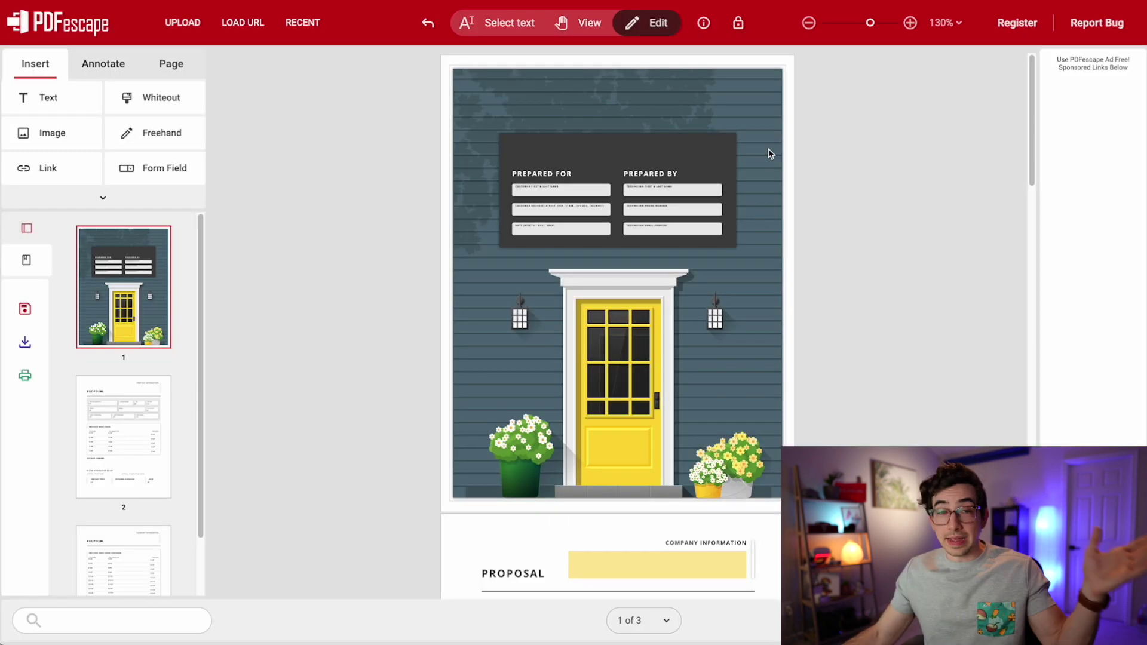
pyautogui.click(911, 23)
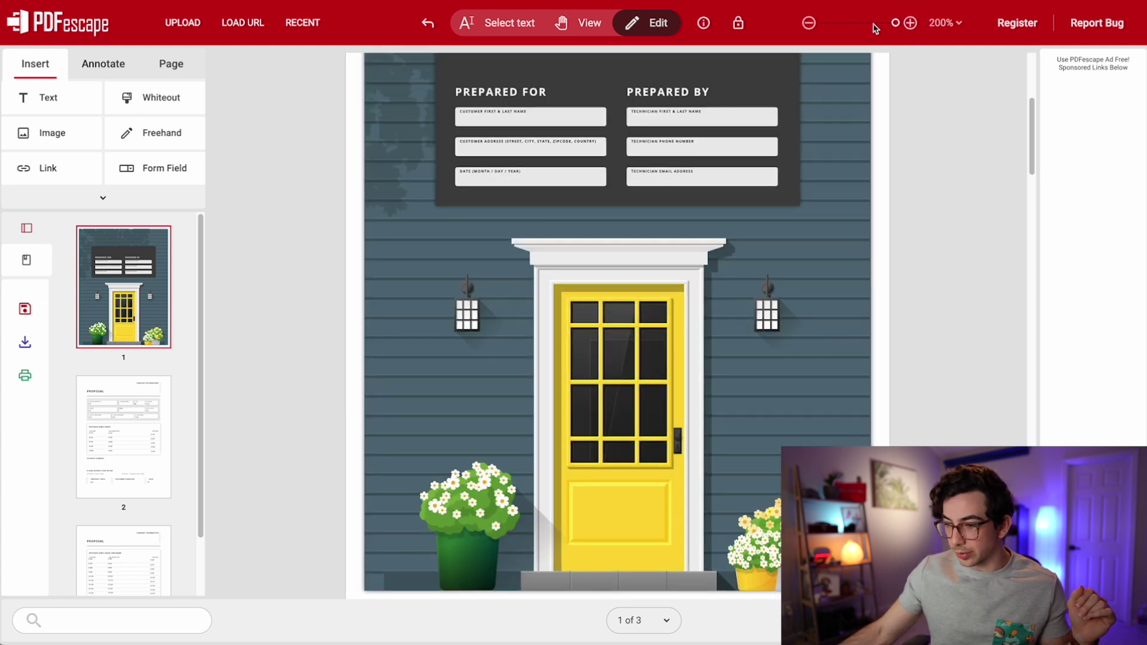
pyautogui.scroll(2, 544, 166)
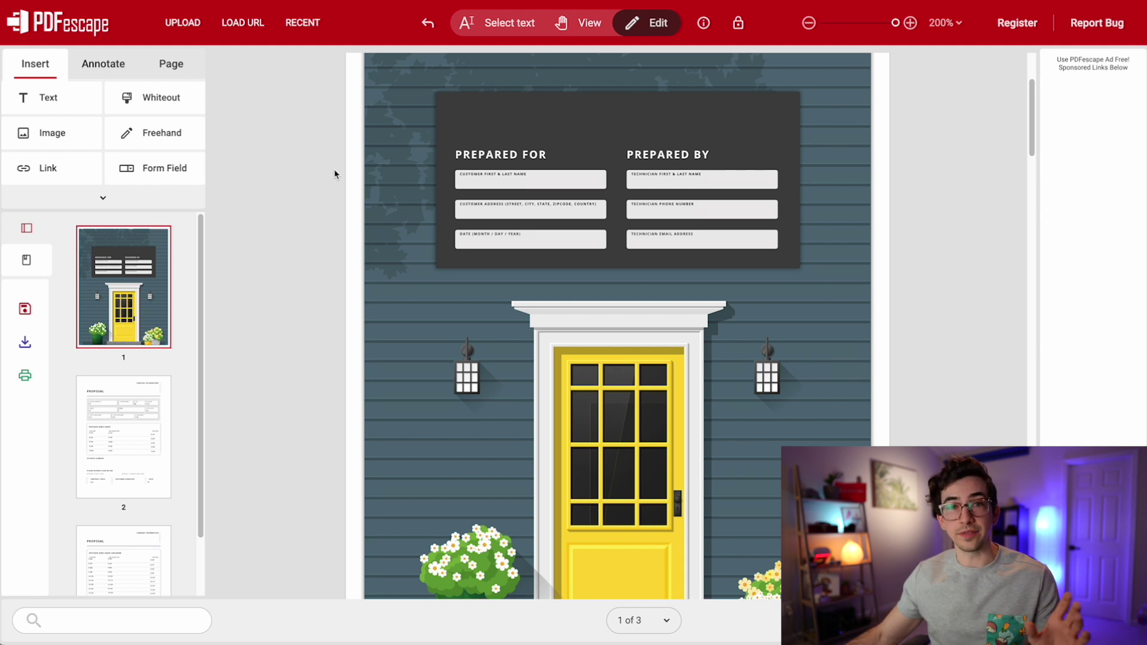
# Add text form fields over the customer name box and four other empty cover boxes.
pyautogui.click(157, 179)
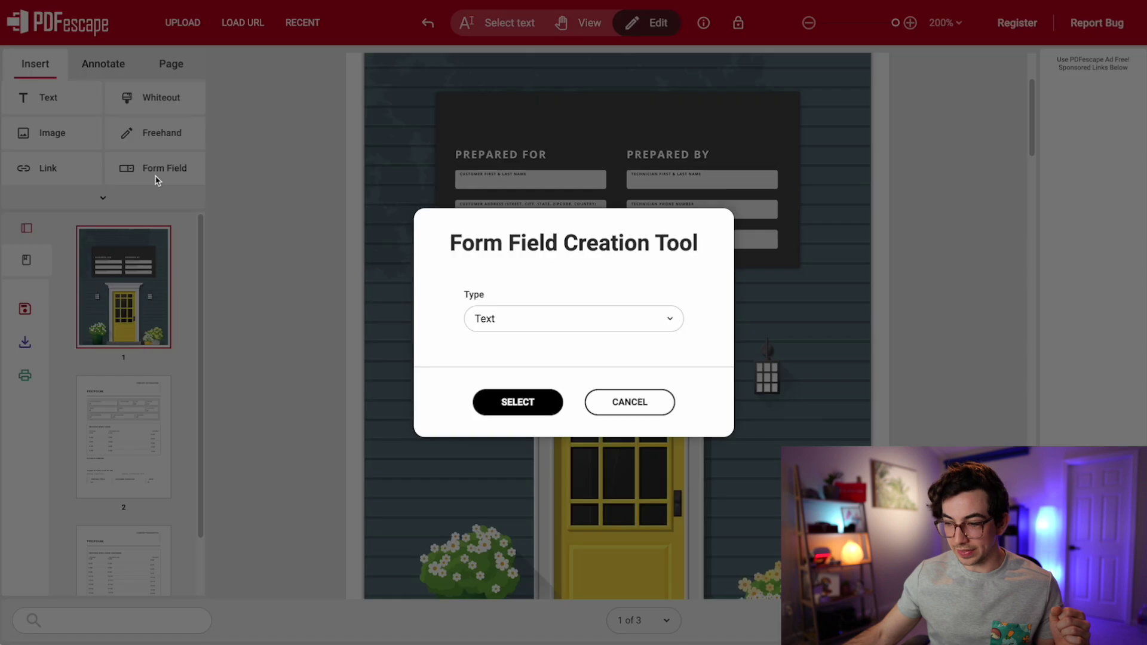
pyautogui.click(517, 403)
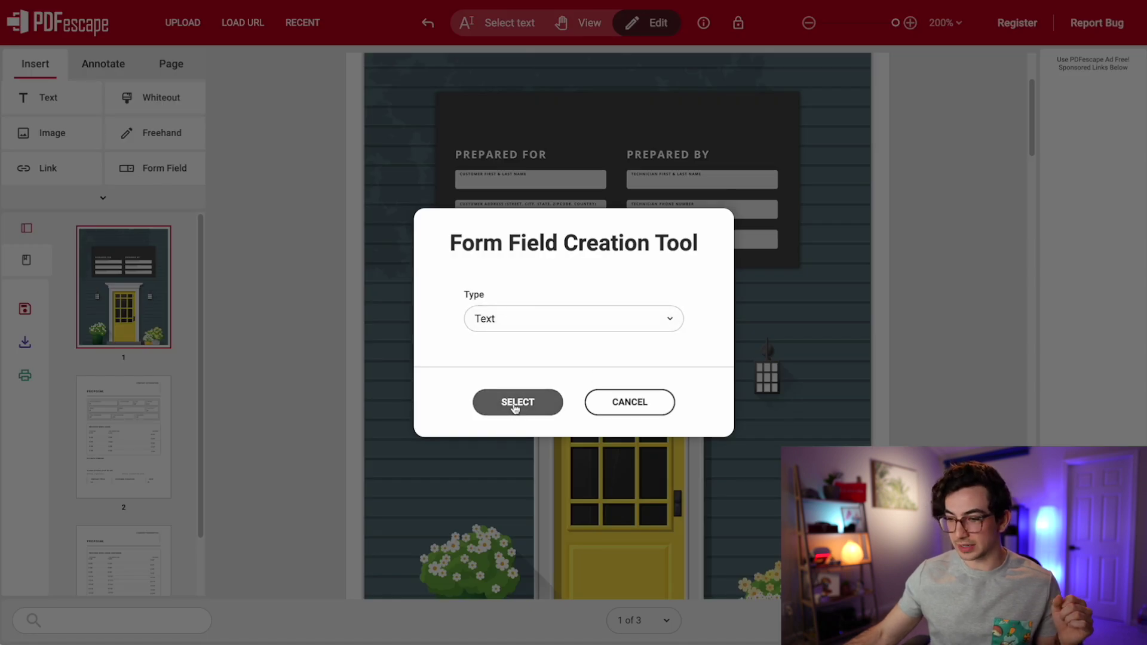
pyautogui.moveTo(458, 205); pyautogui.dragTo(776, 216)
pyautogui.moveTo(629, 235); pyautogui.dragTo(776, 246)
pyautogui.moveTo(629, 265); pyautogui.dragTo(775, 275)
pyautogui.moveTo(457, 234); pyautogui.dragTo(604, 246)
pyautogui.moveTo(458, 265); pyautogui.dragTo(604, 276)
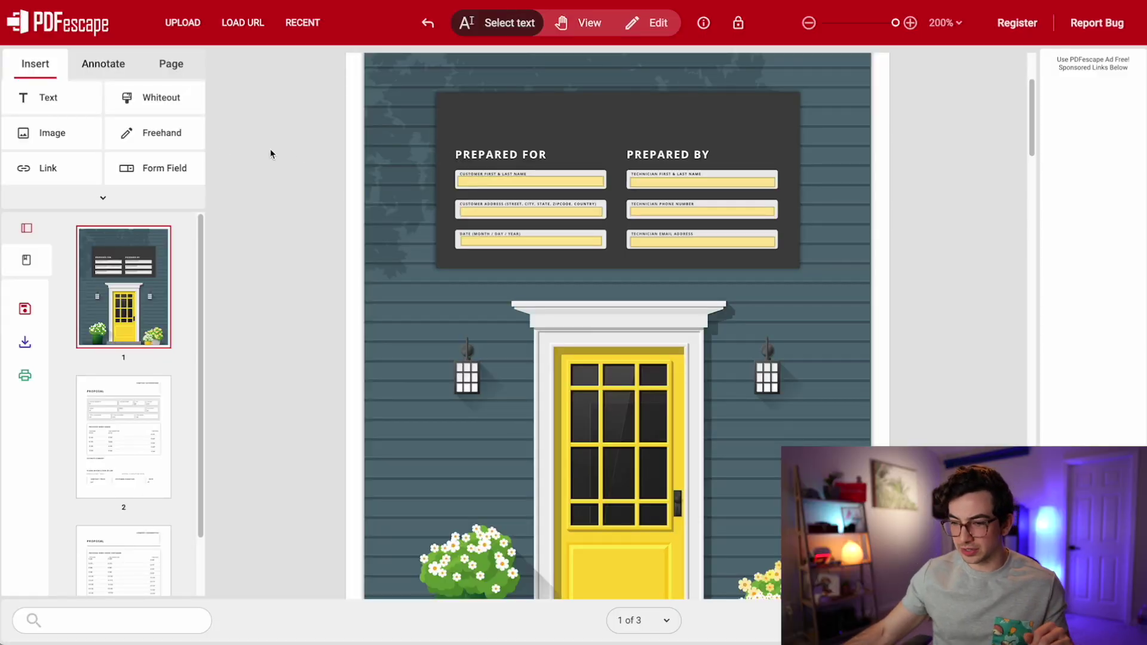
# Add a wide field above Prepared For, then enter CN in the customer name field.
pyautogui.click(126, 168)
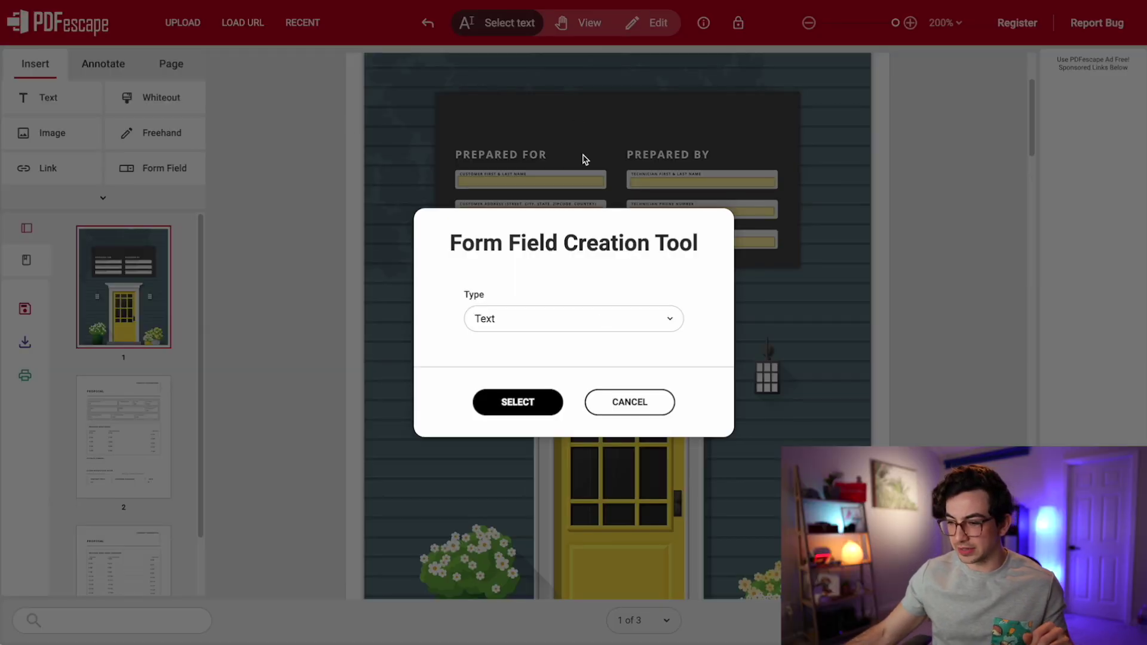
pyautogui.click(522, 403)
pyautogui.moveTo(447, 128); pyautogui.dragTo(786, 168)
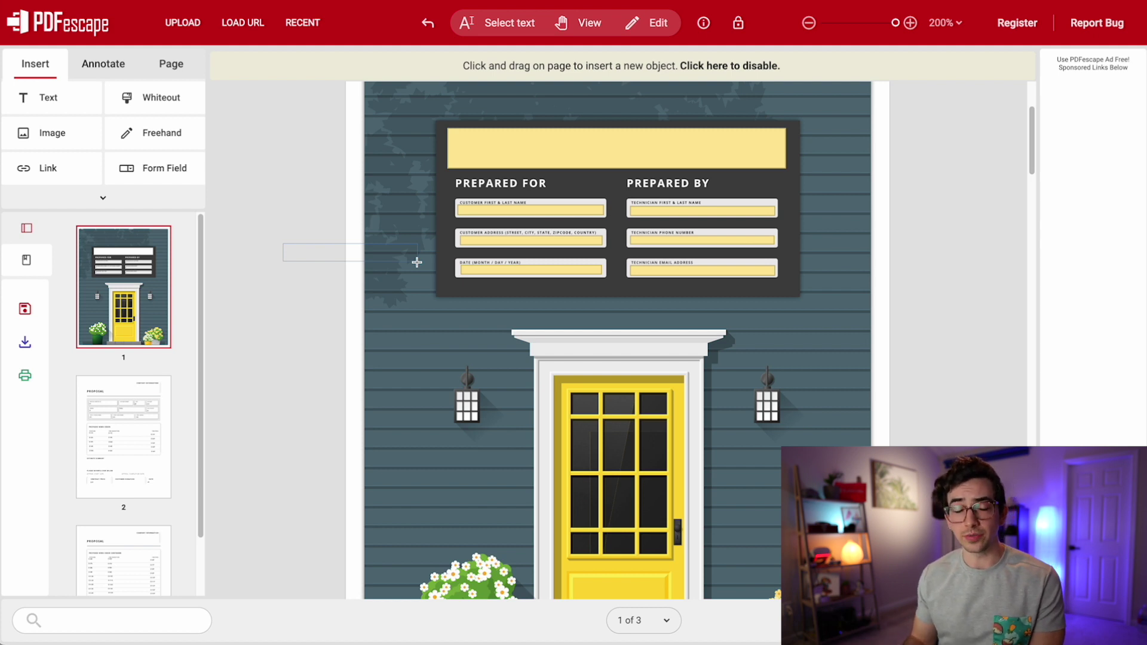
pyautogui.scroll(2, 417, 262)
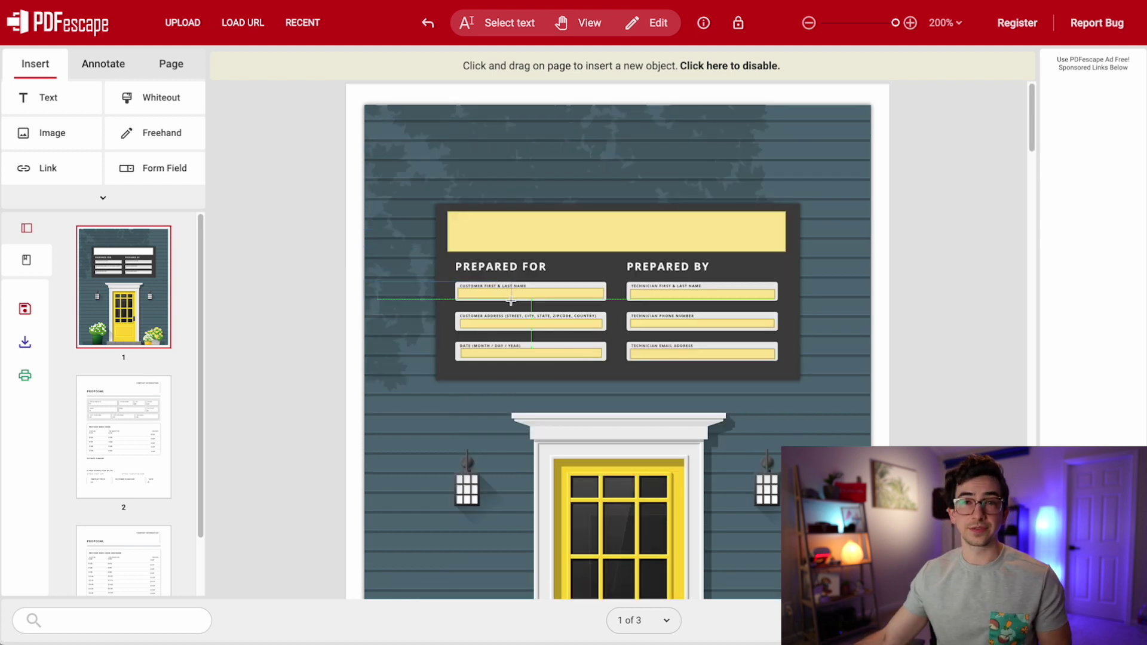
pyautogui.moveTo(503, 308); pyautogui.dragTo(476, 301)
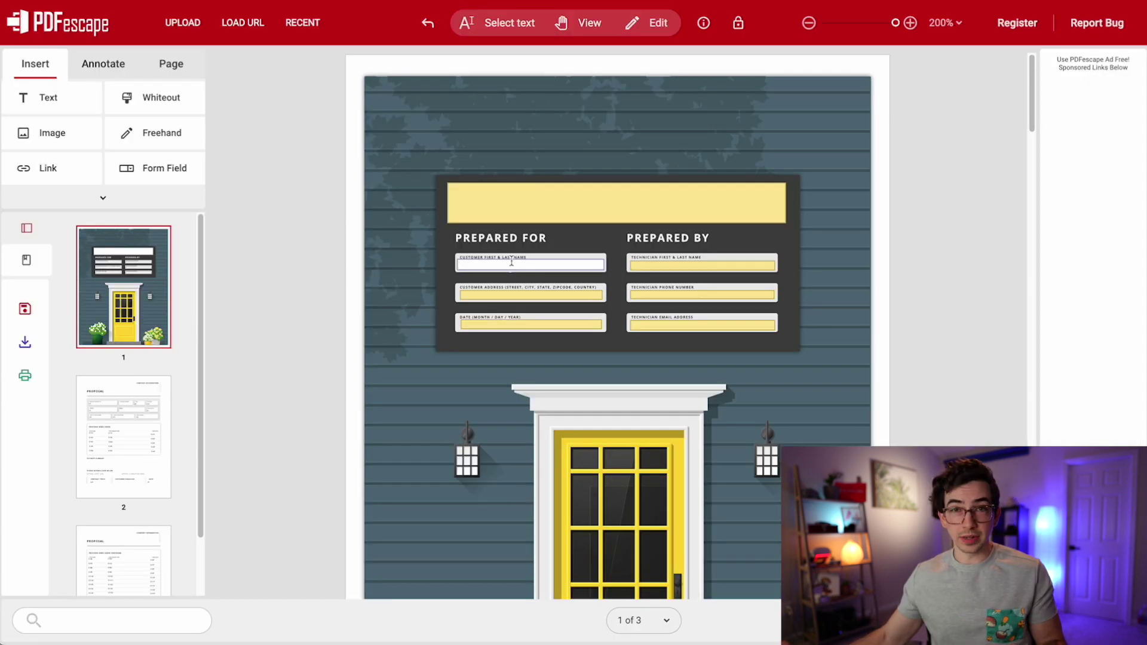
pyautogui.write('CN')
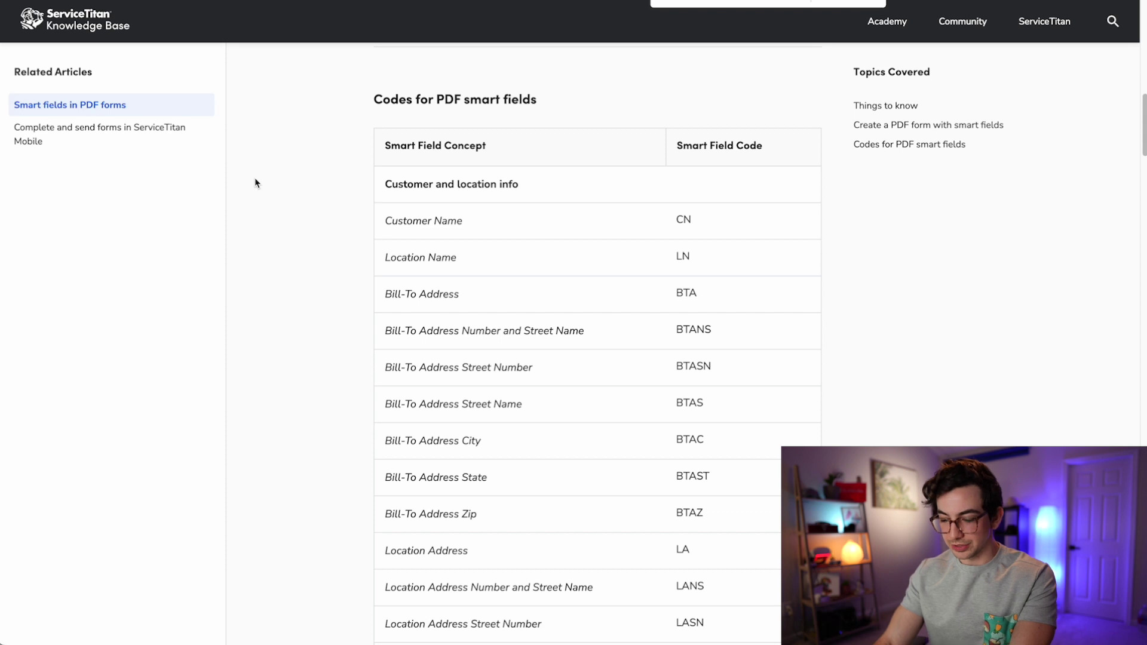
# Look up the 'tech' and 'address' codes in the article, then complete LA and TP on the cover.
pyautogui.write('tech')
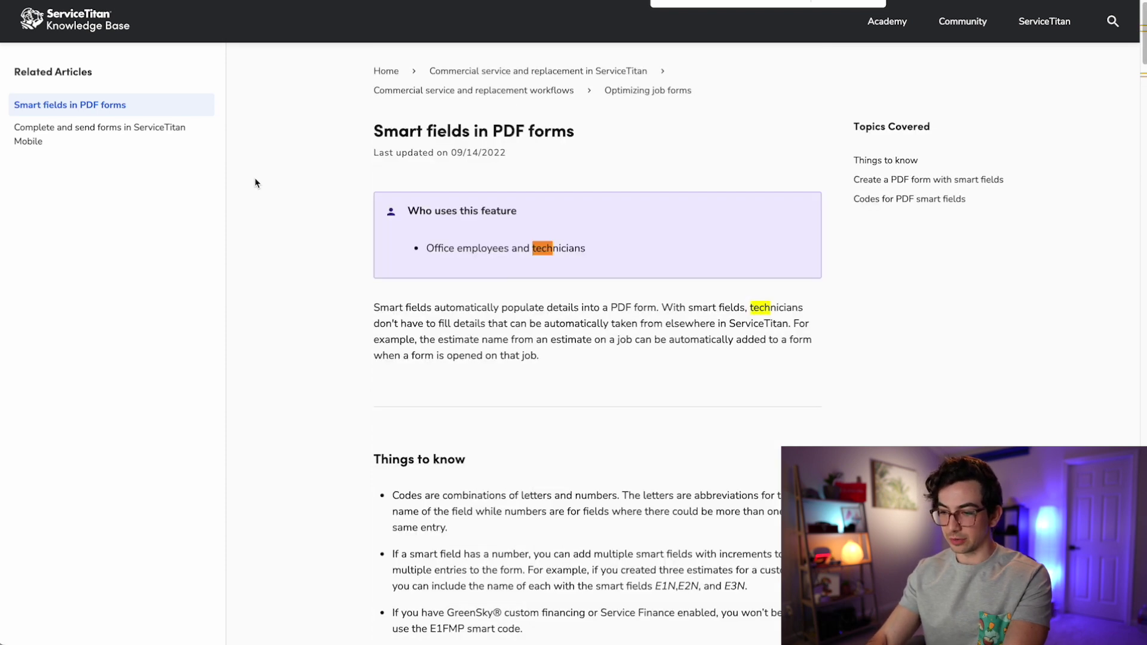
pyautogui.press('Return')
pyautogui.press('Return')
pyautogui.press('Return')
pyautogui.press('Return')
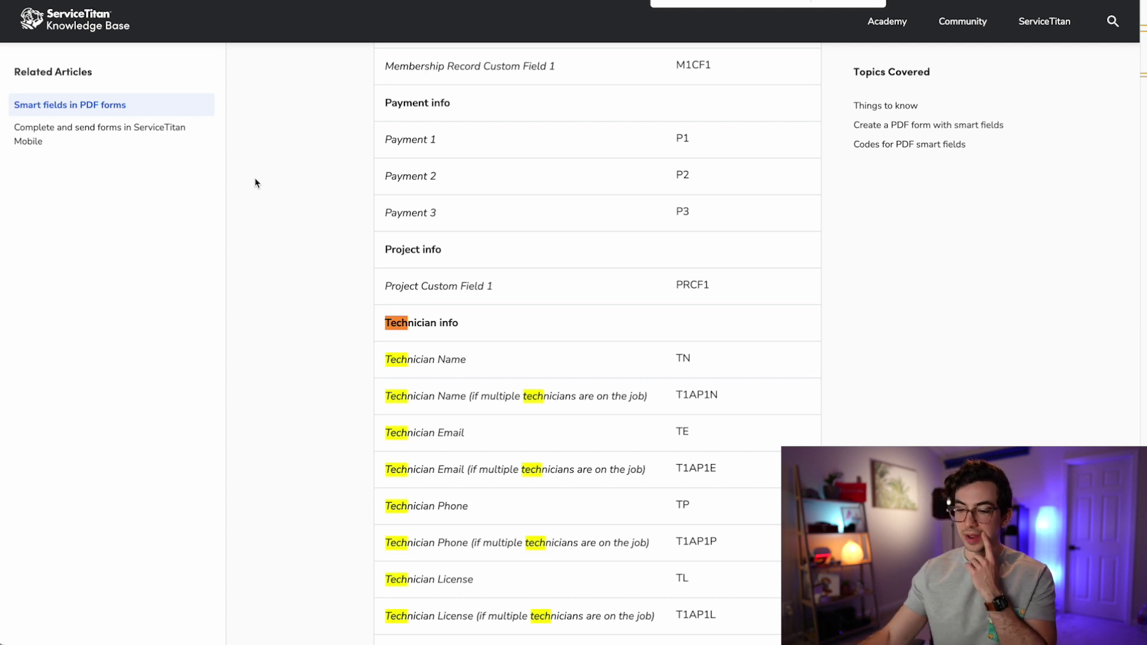
pyautogui.scroll(-1, 468, 364)
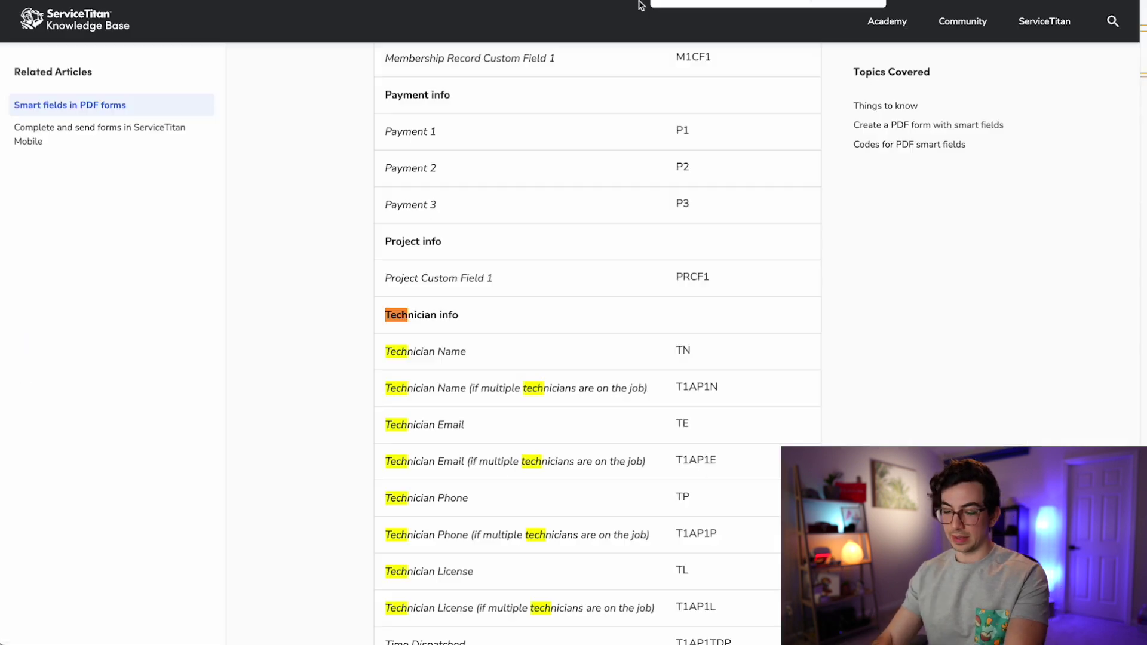
pyautogui.write('address')
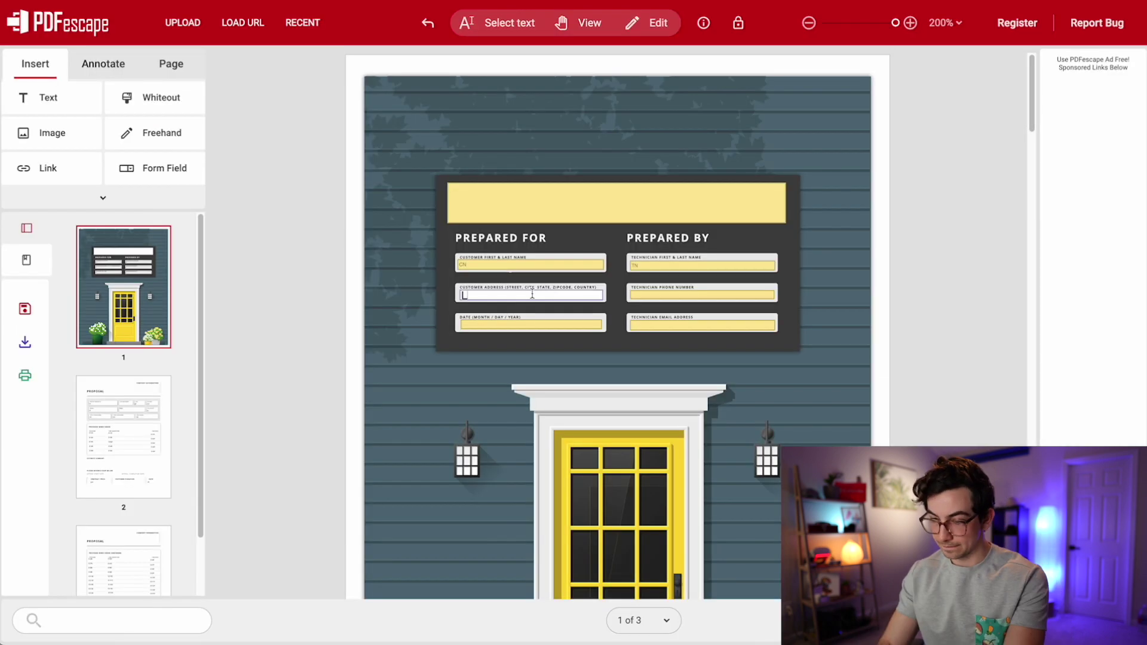
pyautogui.write('A')
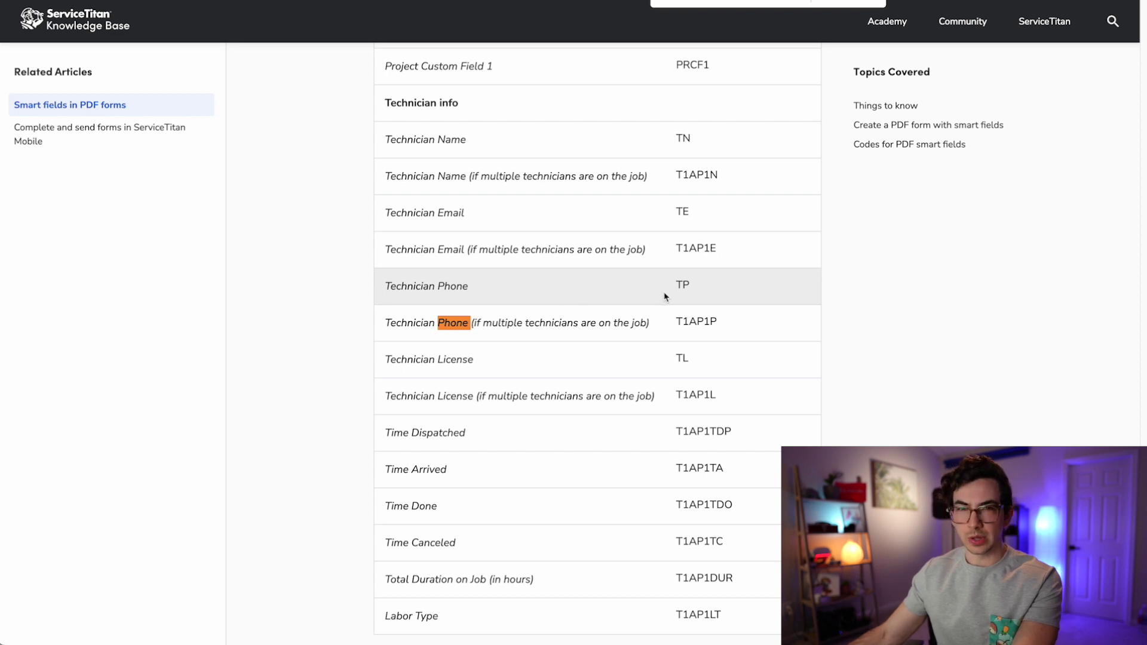
pyautogui.write('P')
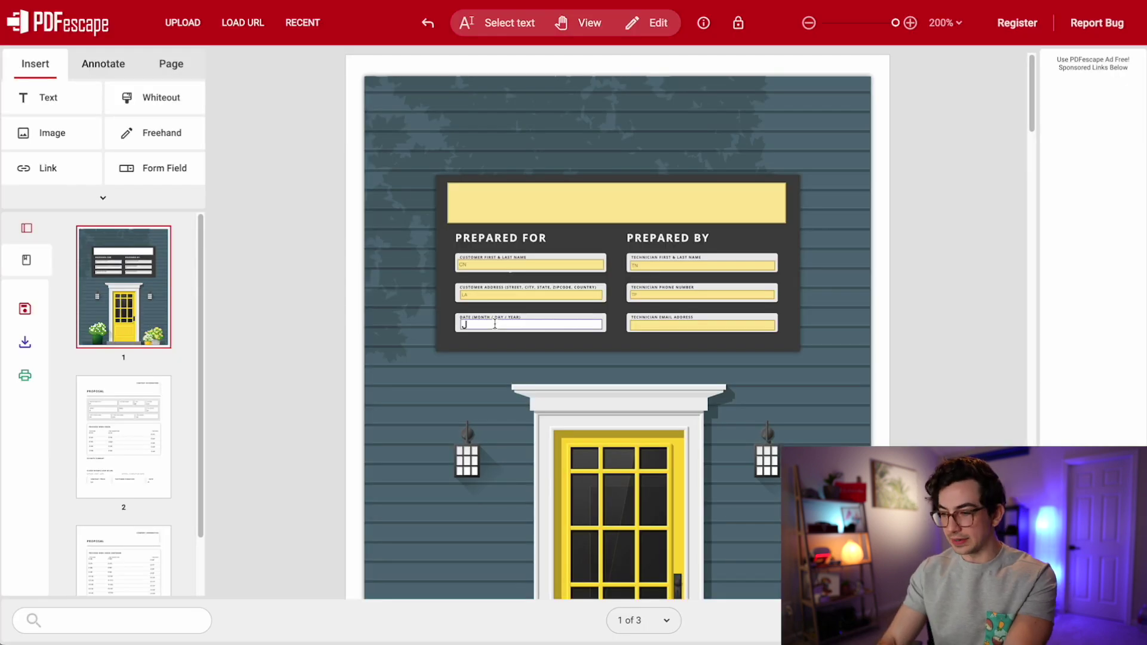
# Complete JD in the Date field and enter TE in the technician email field.
pyautogui.write('D')
pyautogui.press('Tab')
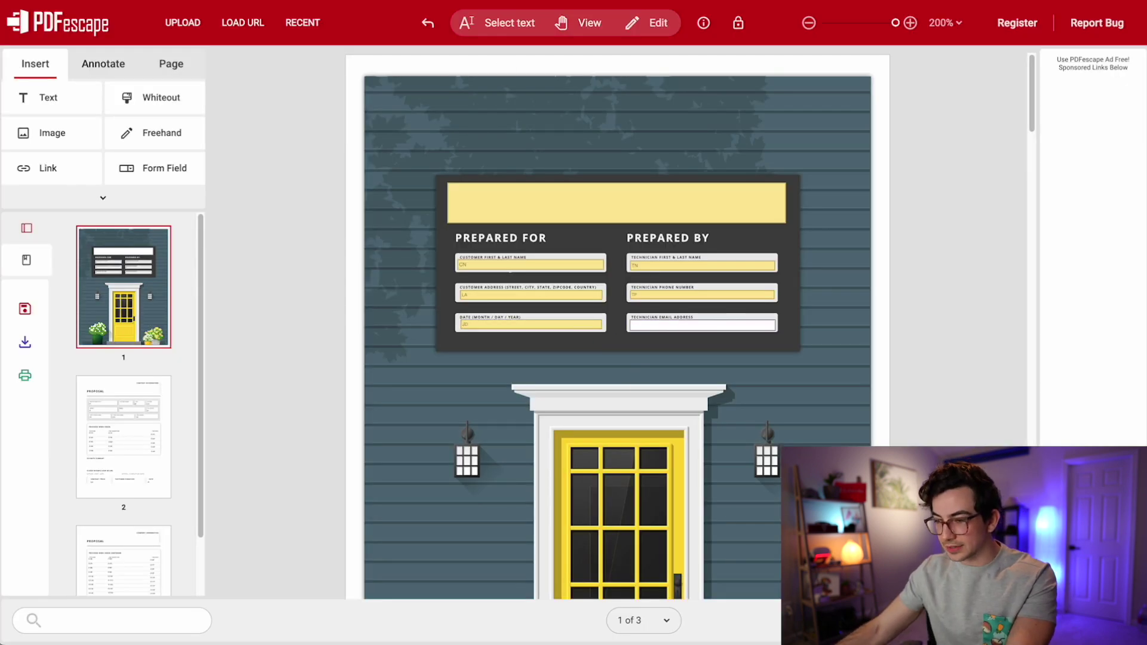
pyautogui.write('TE')
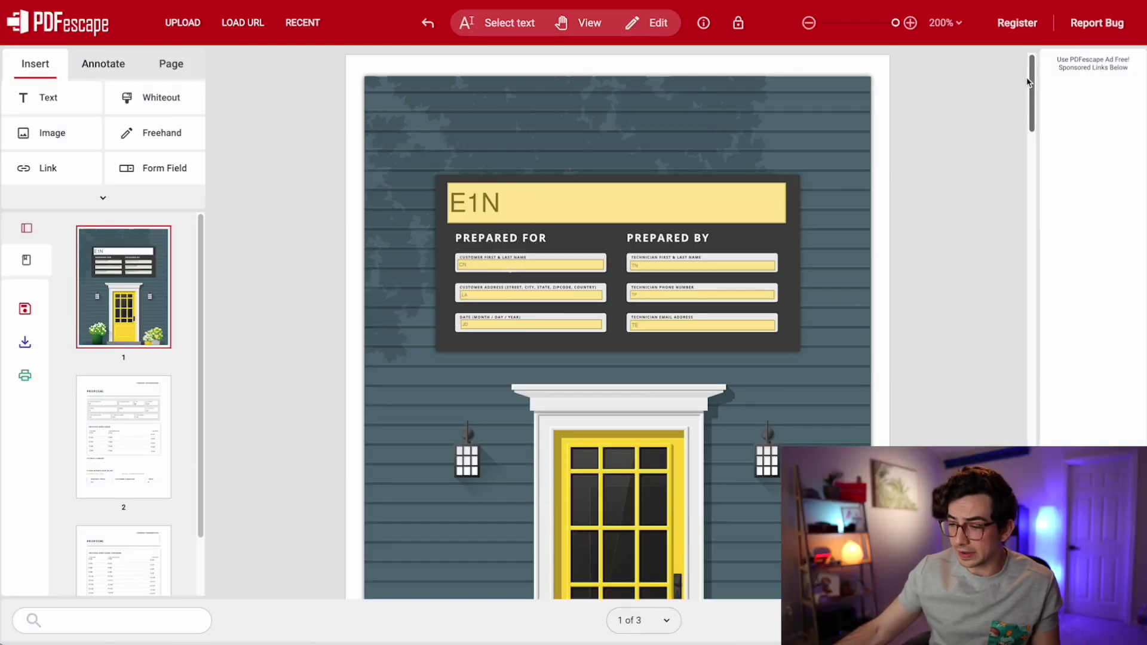
pyautogui.scroll(-2, 1028, 111)
# Move down to page 2's proposal and work-order fields in the document.
pyautogui.moveTo(1028, 111); pyautogui.dragTo(1057, 389)
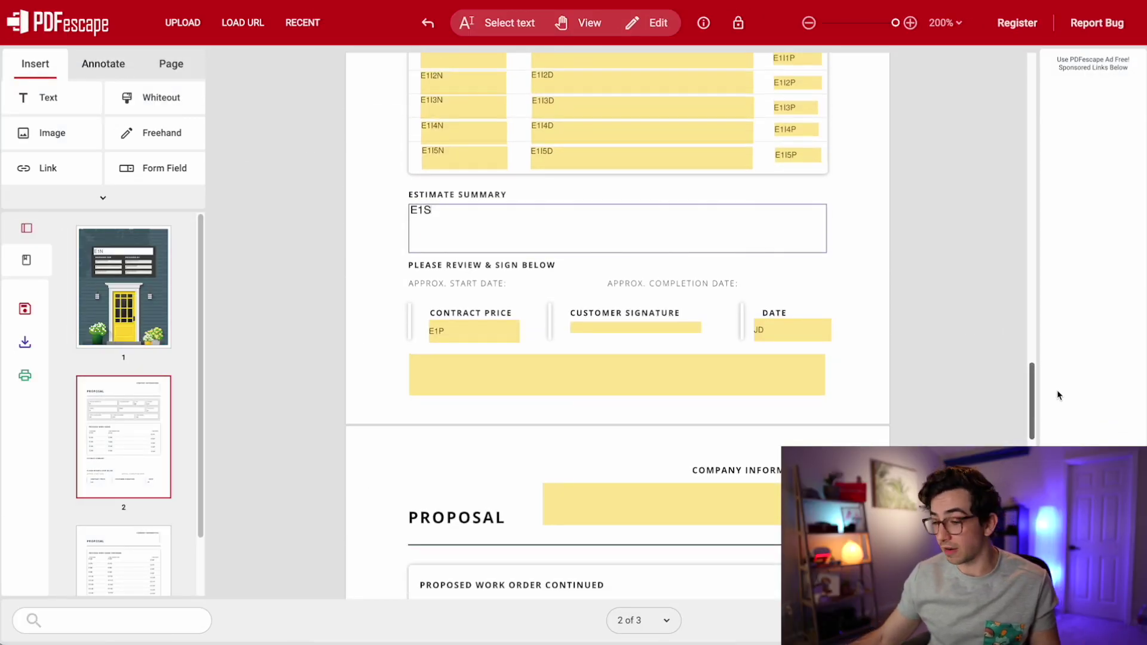
pyautogui.scroll(-4, 621, 303)
pyautogui.scroll(8, 622, 303)
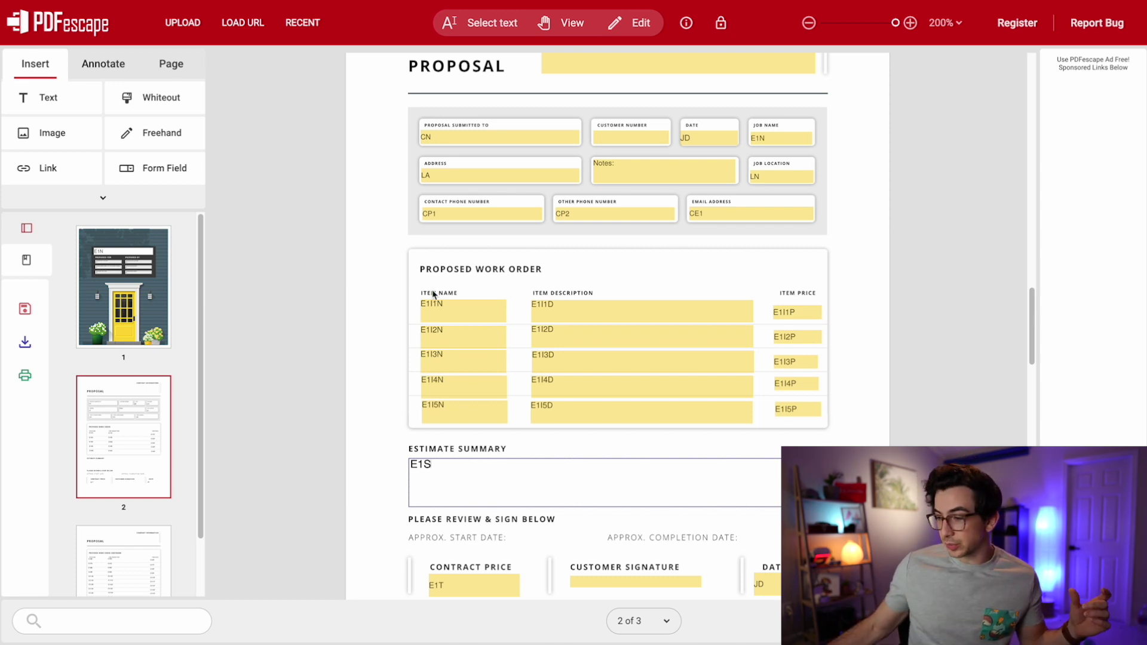
# Scroll through pages 1–3 to review the filled smart-field codes.
pyautogui.scroll(-10, 458, 408)
pyautogui.scroll(-1, 458, 408)
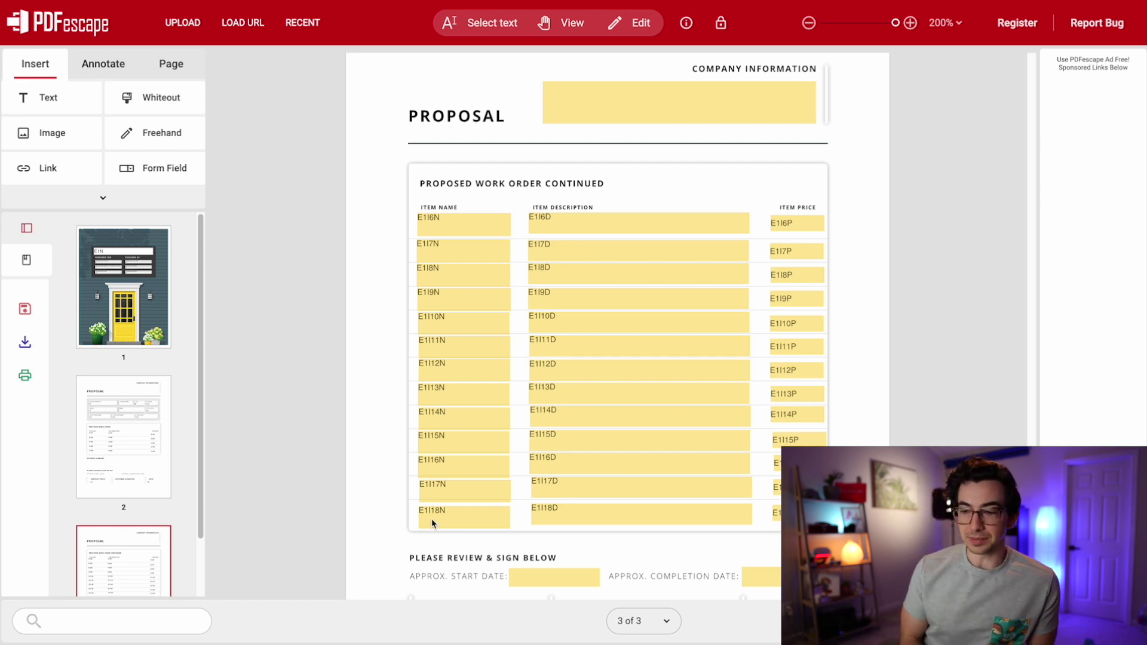
pyautogui.scroll(10, 431, 519)
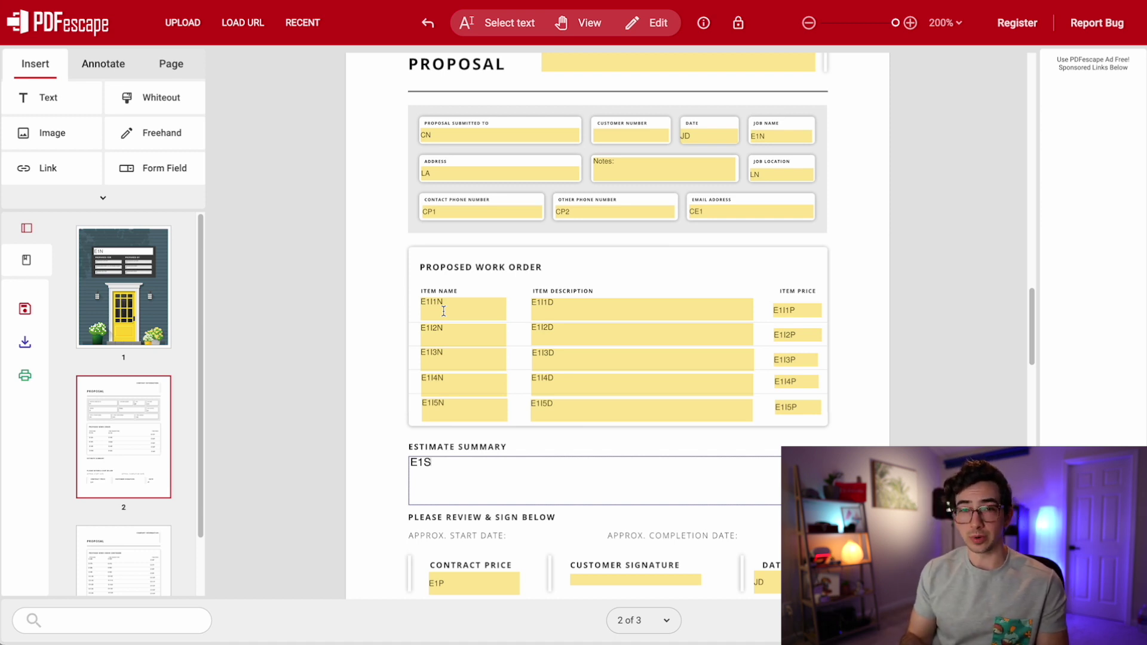
pyautogui.scroll(10, 444, 310)
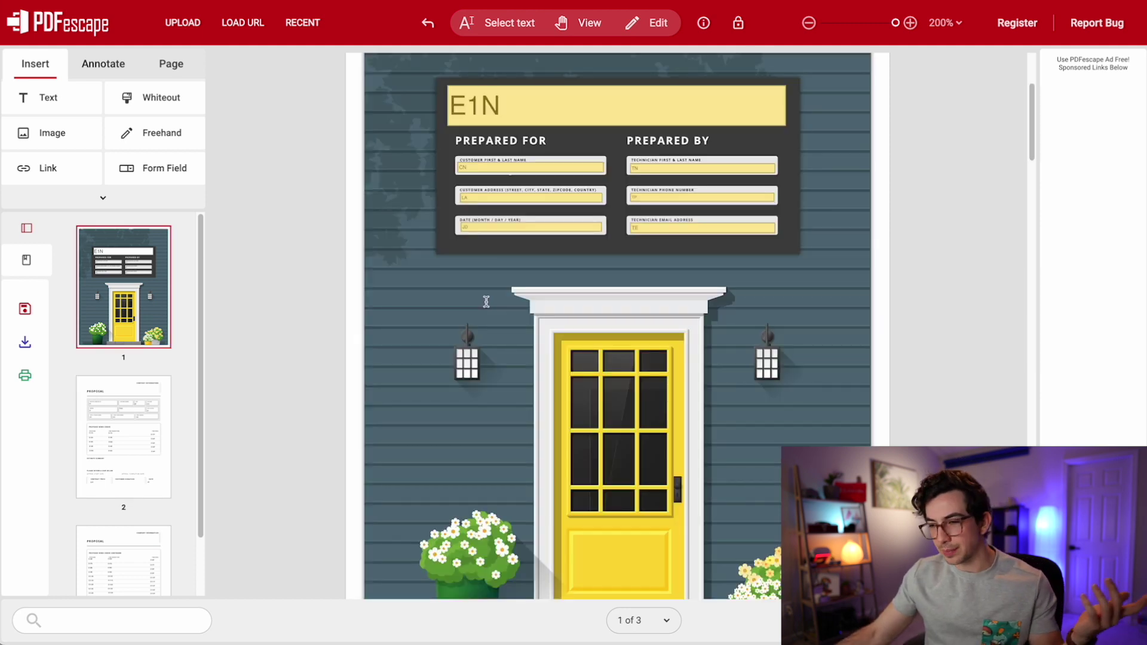
pyautogui.scroll(-15, 486, 308)
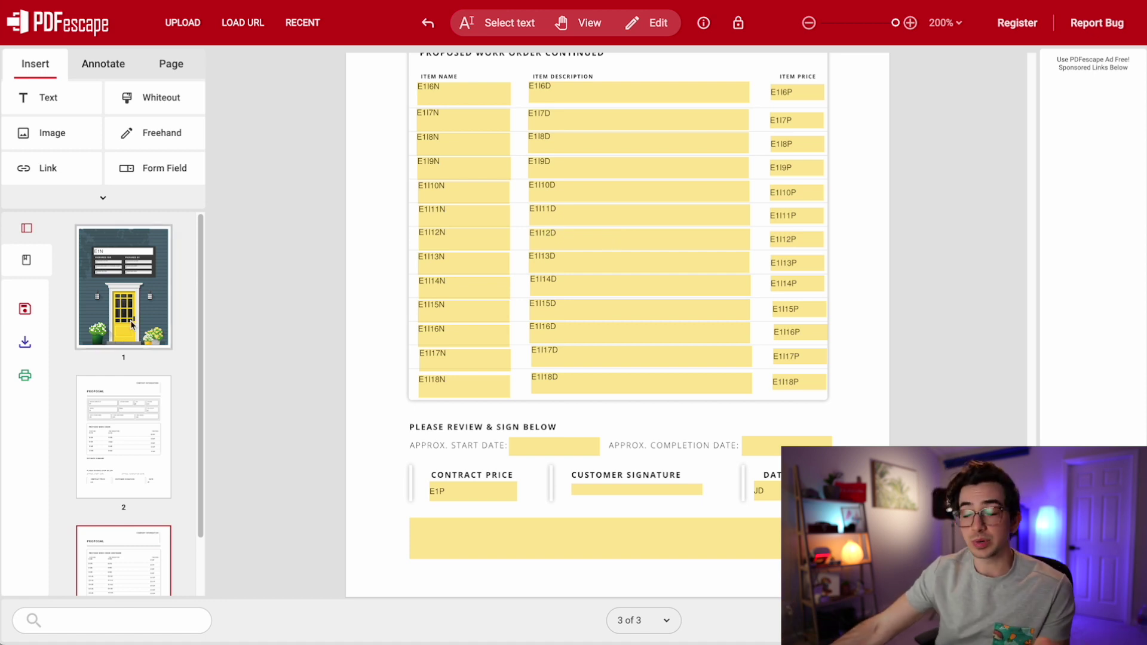
# Save the code-filled proposal template as a PDF in the Downloads folder.
pyautogui.click(26, 343)
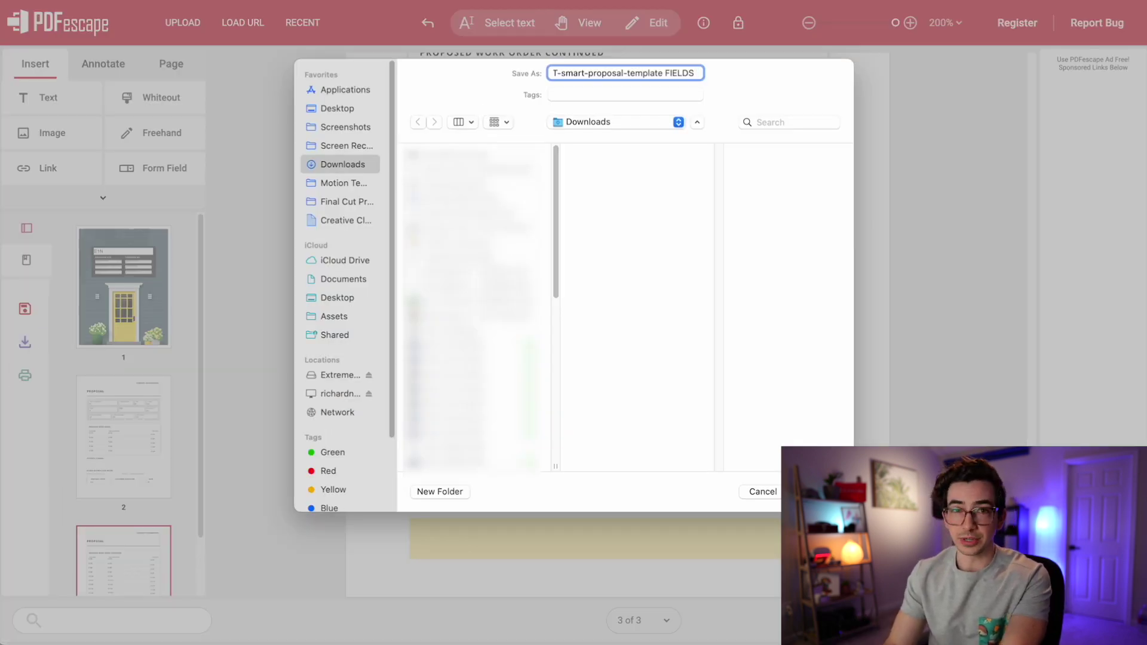
pyautogui.press('Return')
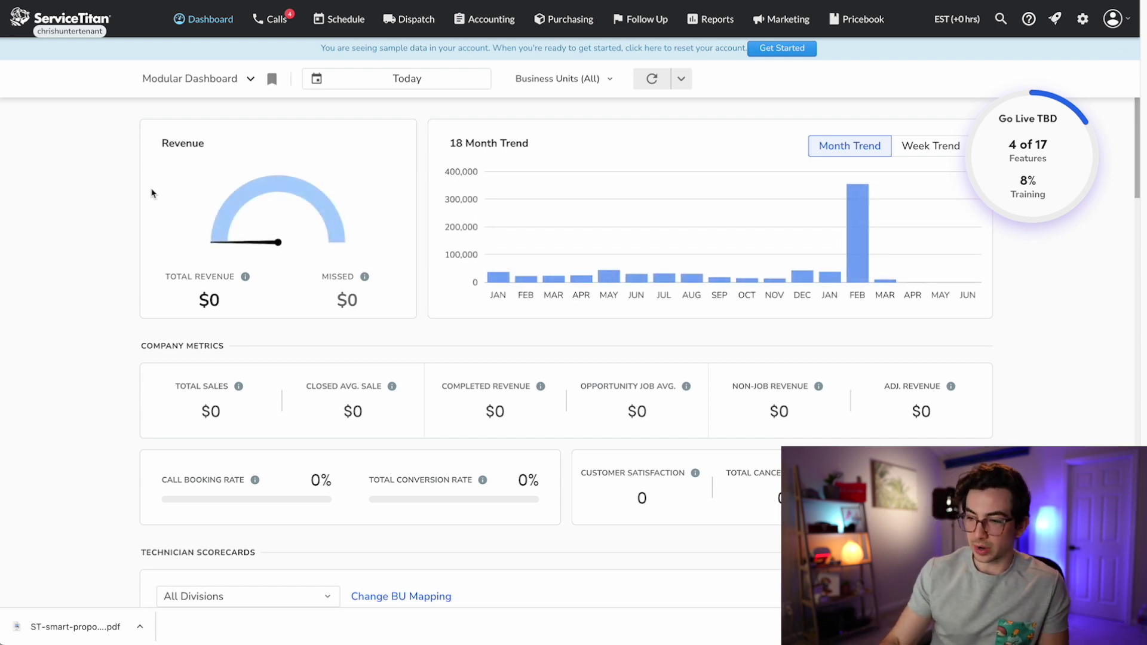
# From Forms: List, add a new form shown on Both Office and Technician Sides, assigned to Location too.
pyautogui.hotkey('ctrl', 'k')
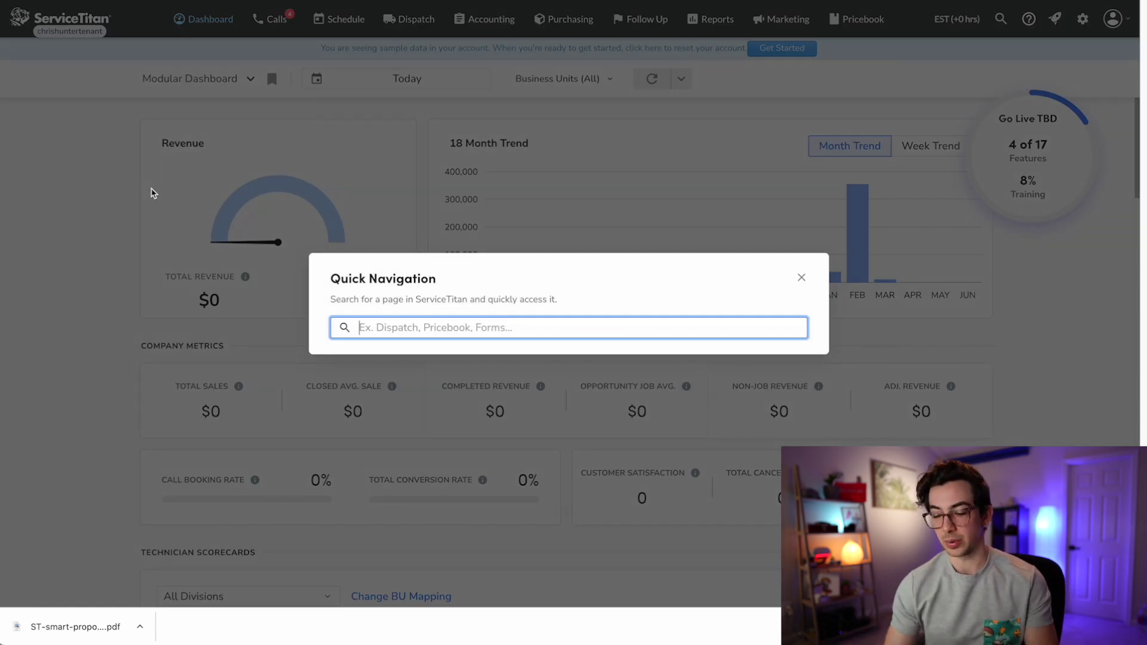
pyautogui.write('for')
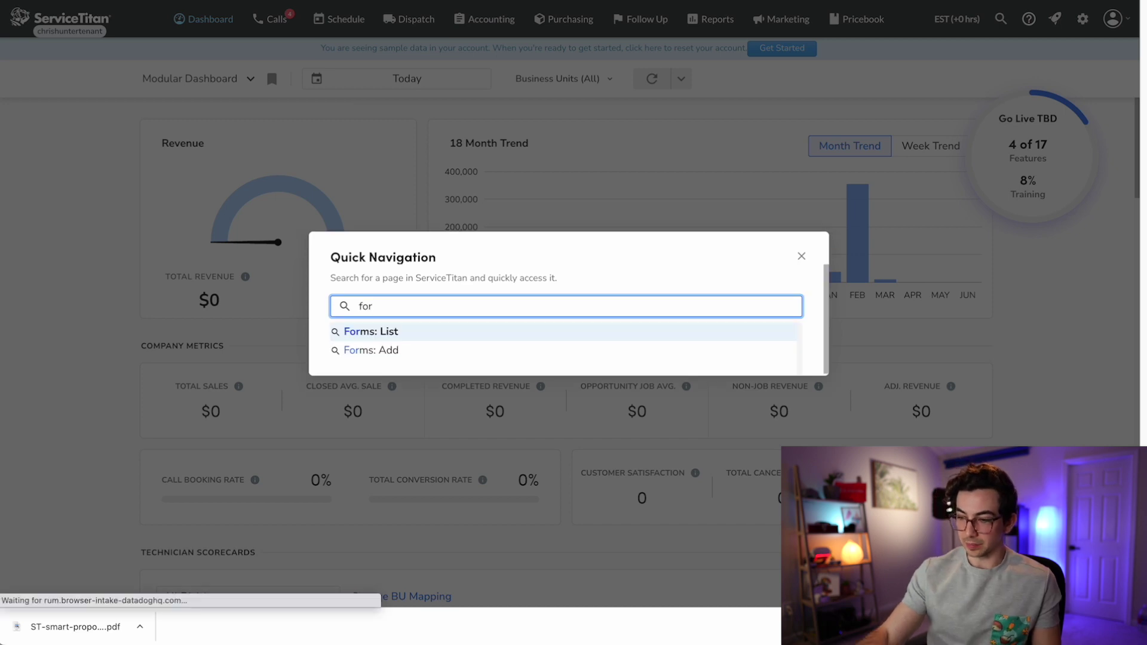
pyautogui.press('Return')
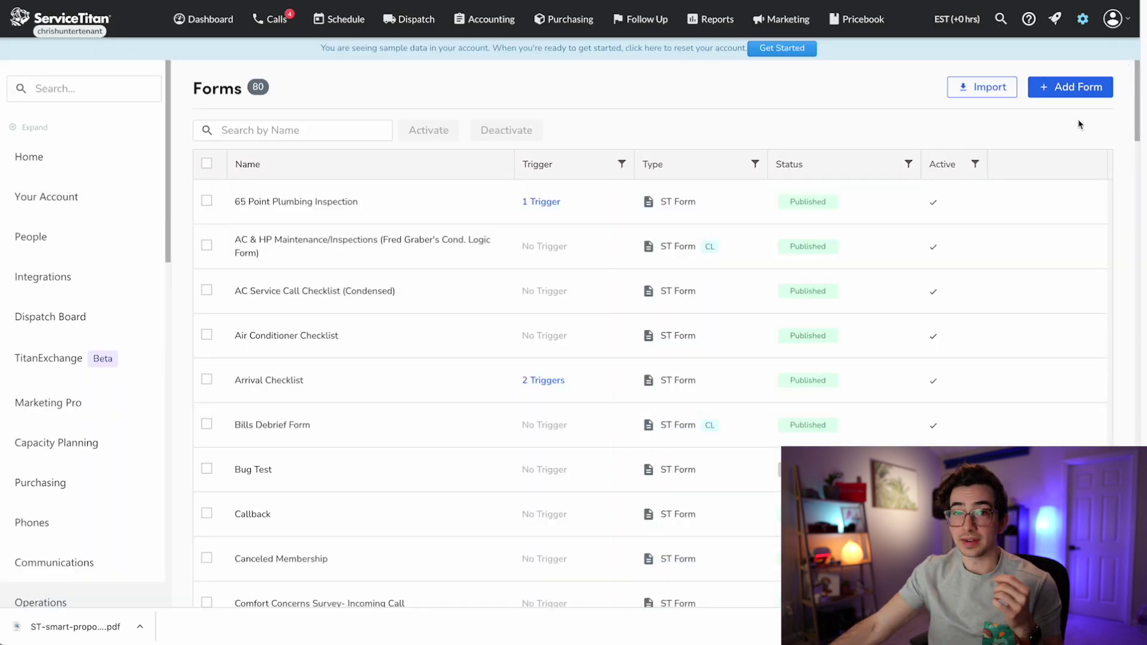
pyautogui.click(1081, 87)
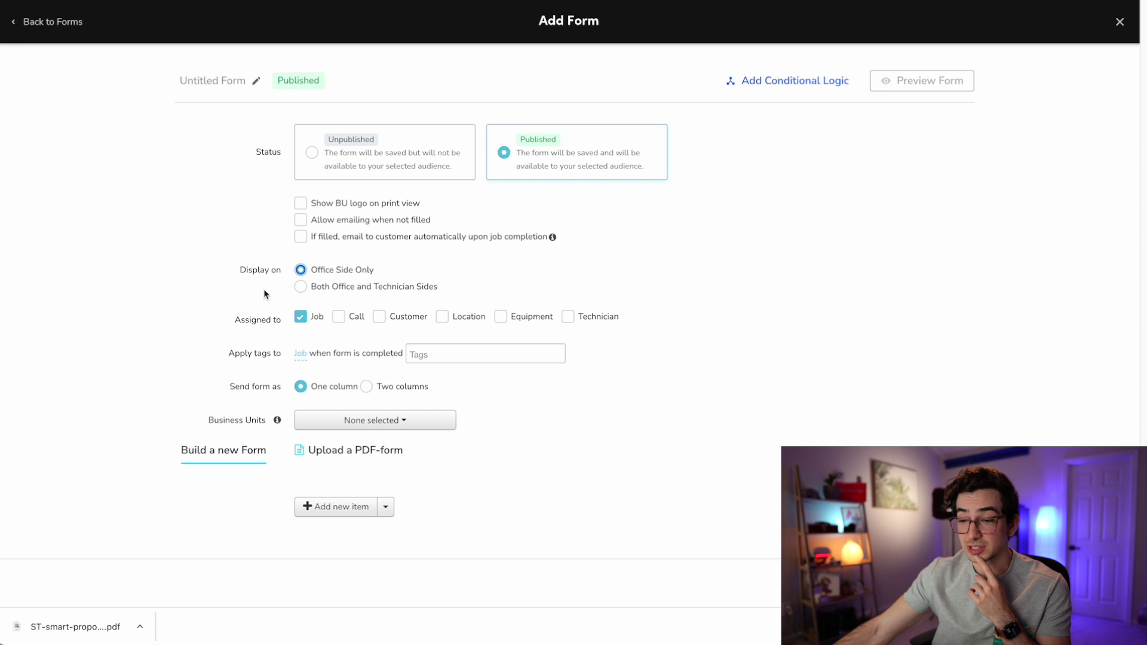
pyautogui.click(301, 288)
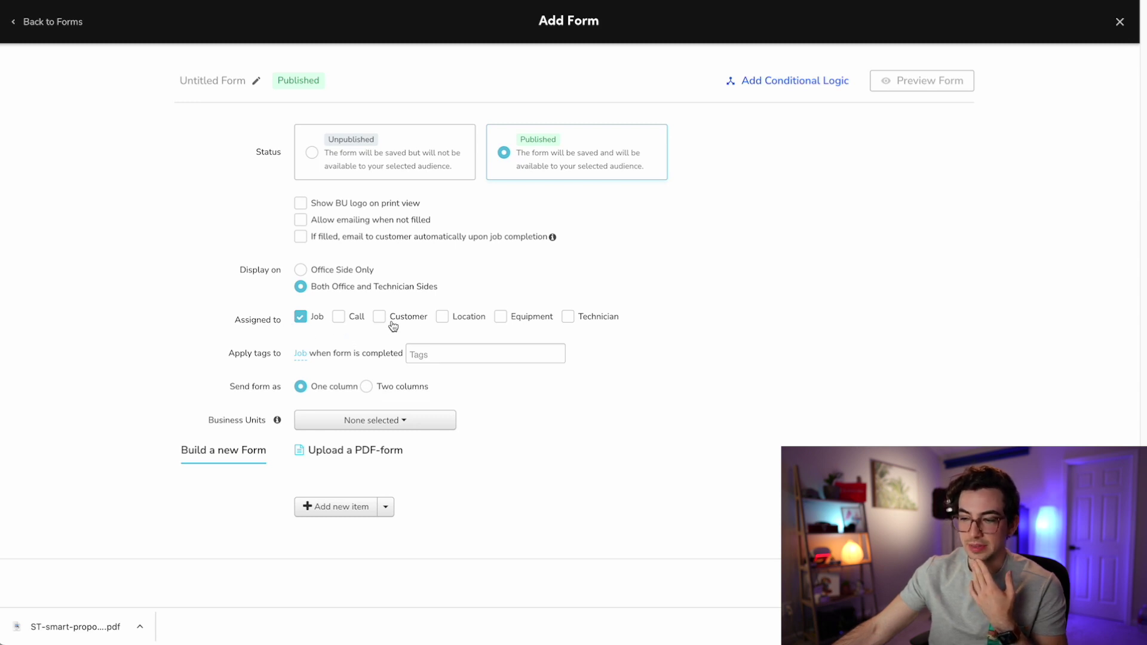
pyautogui.click(442, 317)
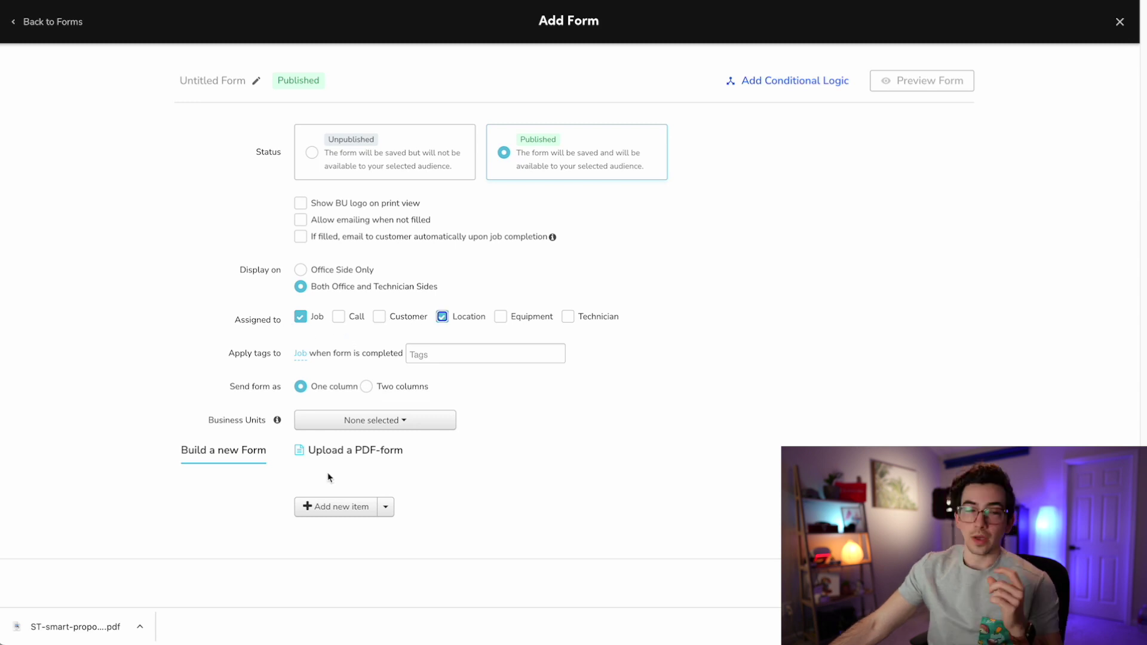
# Upload ST-smart-proposal-template FIELDS FILLED.pdf as the form and start naming it 'PDF Proposal'.
pyautogui.click(357, 462)
pyautogui.scroll(-2, 243, 527)
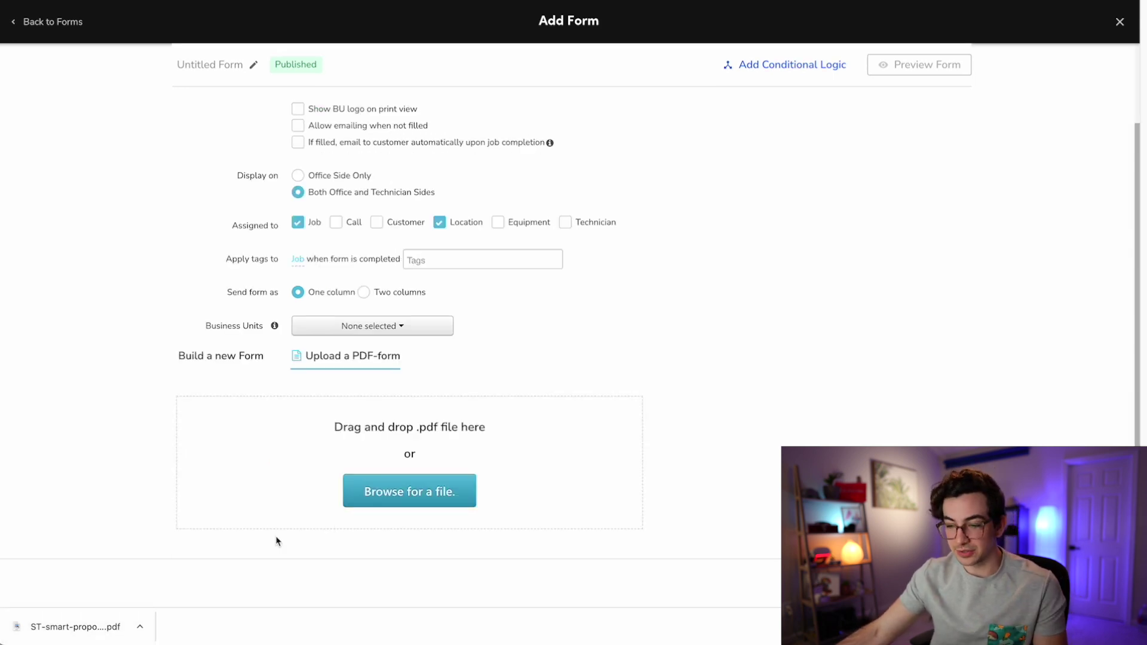
pyautogui.click(420, 502)
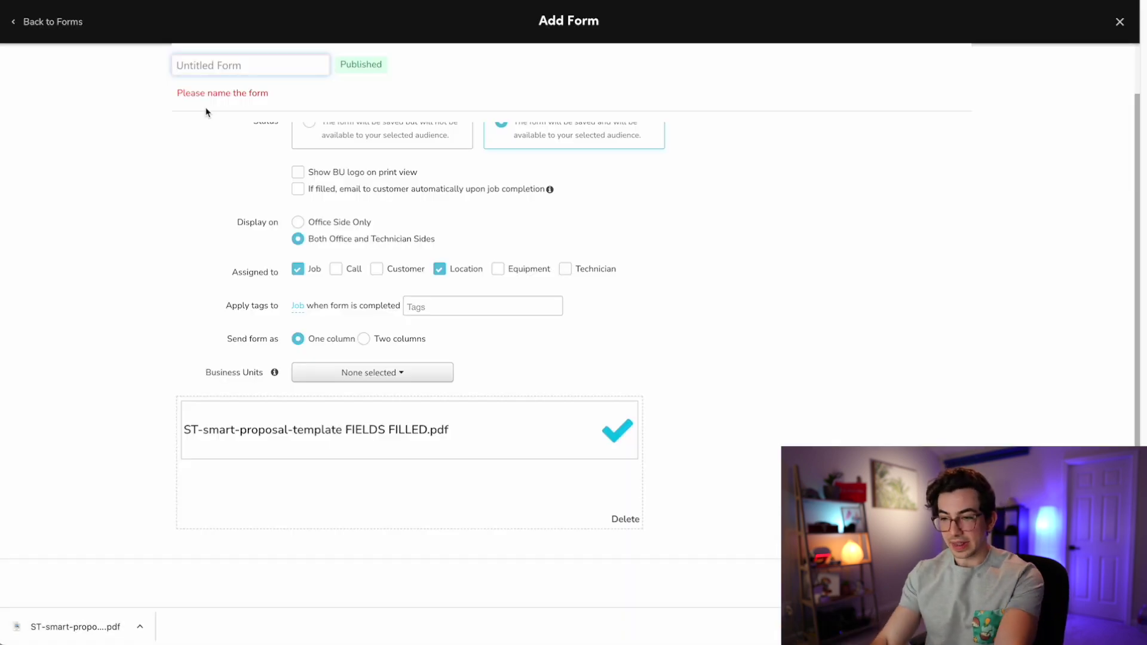
pyautogui.write('PDF Proposal')
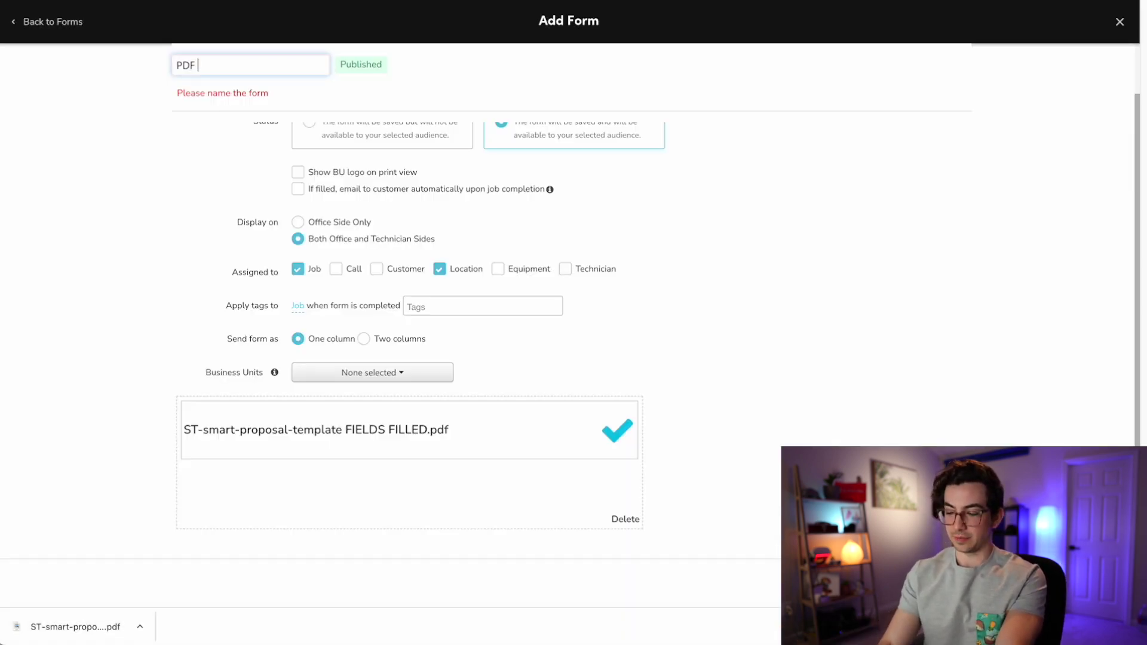